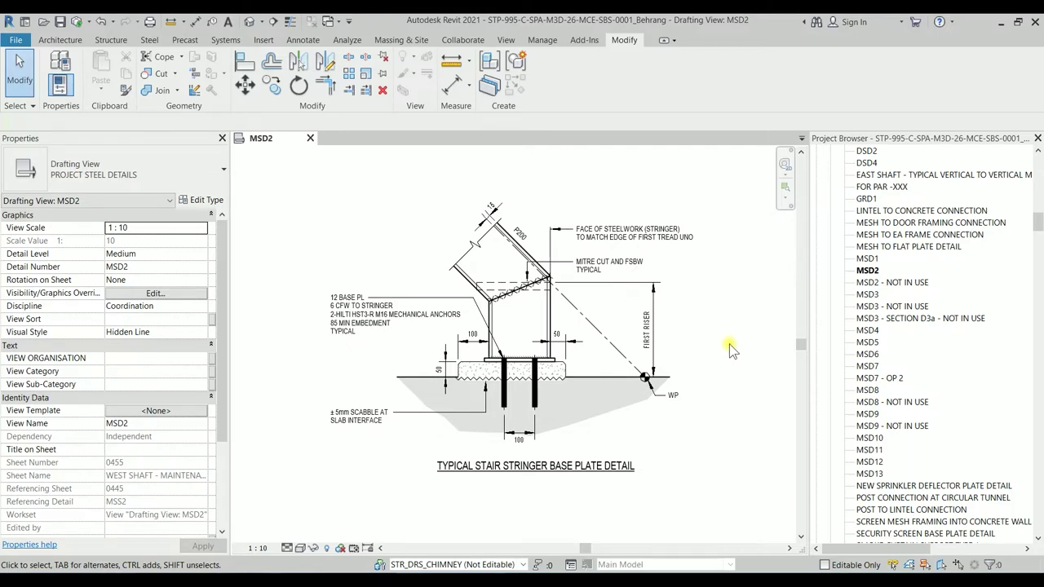
# Zoom the MSD2 drafting view in on the base plate, anchors and scabble area.
pyautogui.scroll(1, 555, 376)
pyautogui.scroll(1, 555, 377)
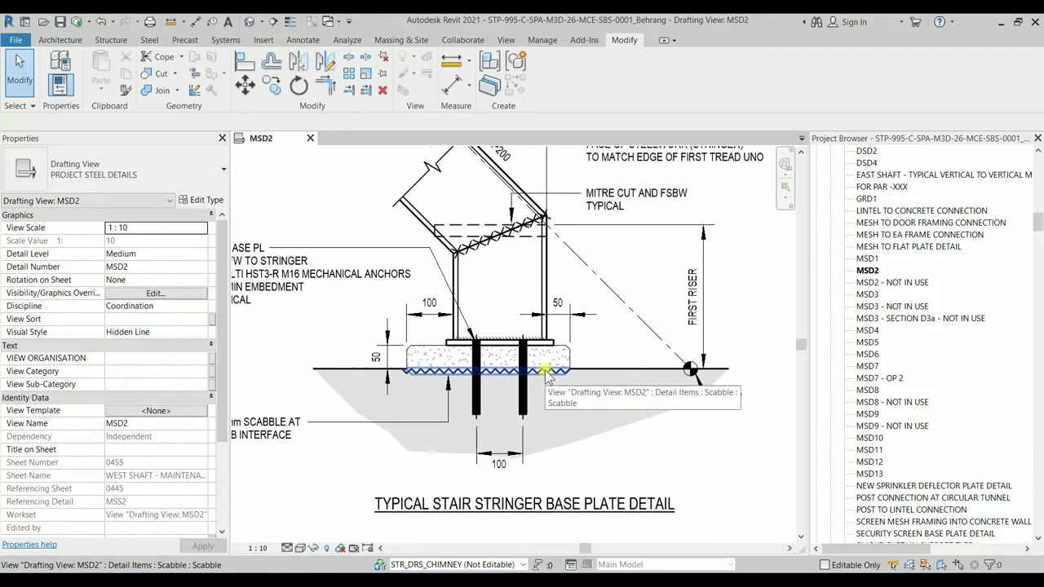
# Stretch the WELD-BUTT_STR_IC weld line's end to the mitre corner, making it 216.5 long.
pyautogui.click(545, 374)
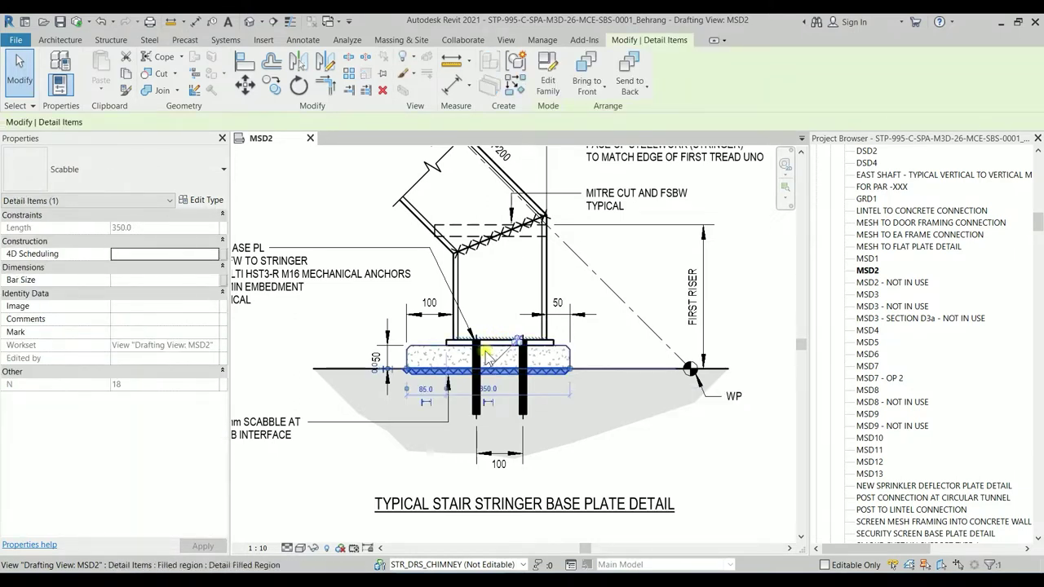
pyautogui.click(475, 356)
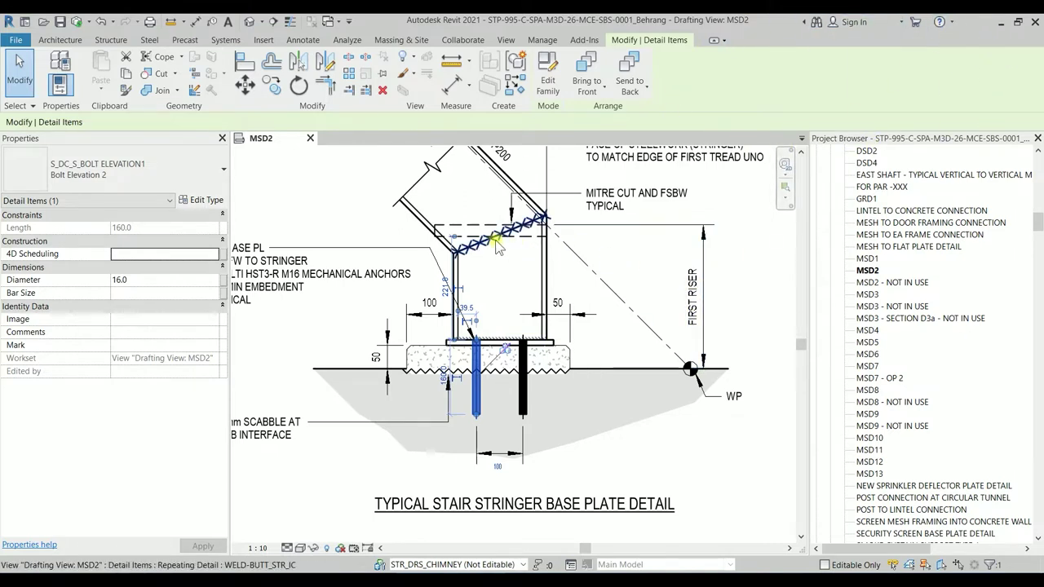
pyautogui.moveTo(616, 204); pyautogui.dragTo(613, 209, button='middle')
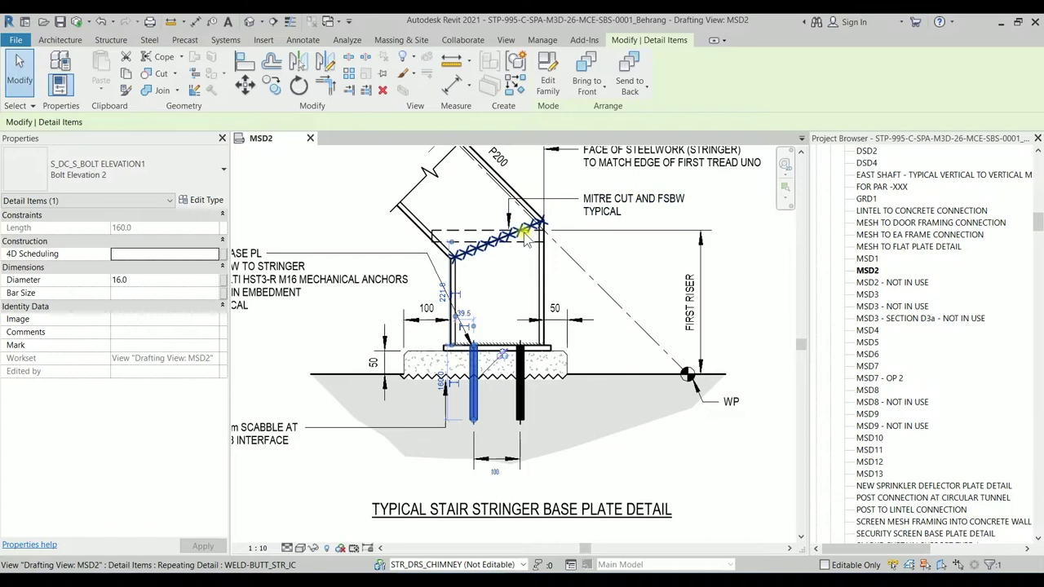
pyautogui.click(496, 242)
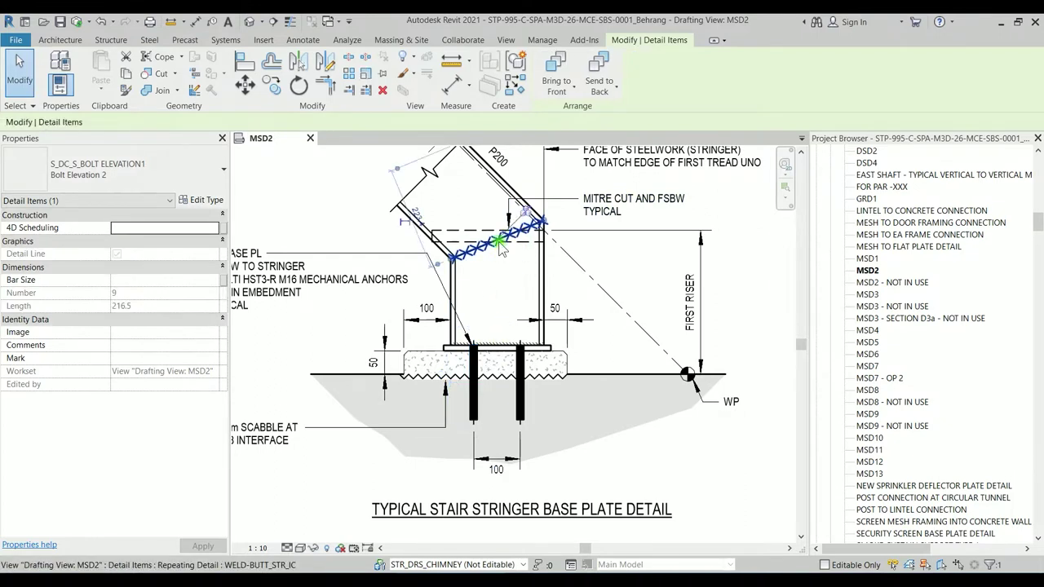
pyautogui.moveTo(538, 224); pyautogui.dragTo(550, 228)
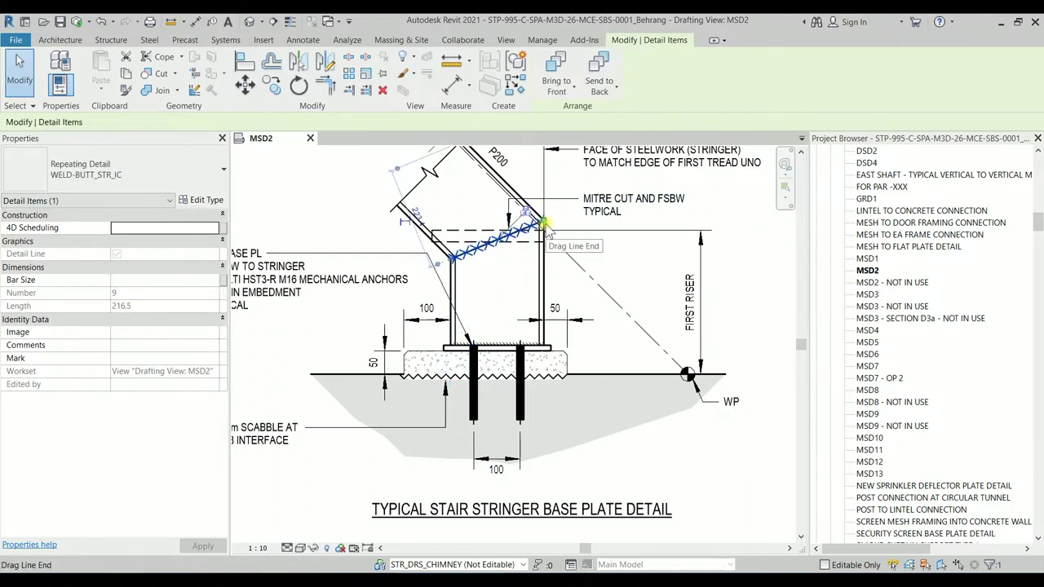
pyautogui.moveTo(545, 227); pyautogui.dragTo(543, 221)
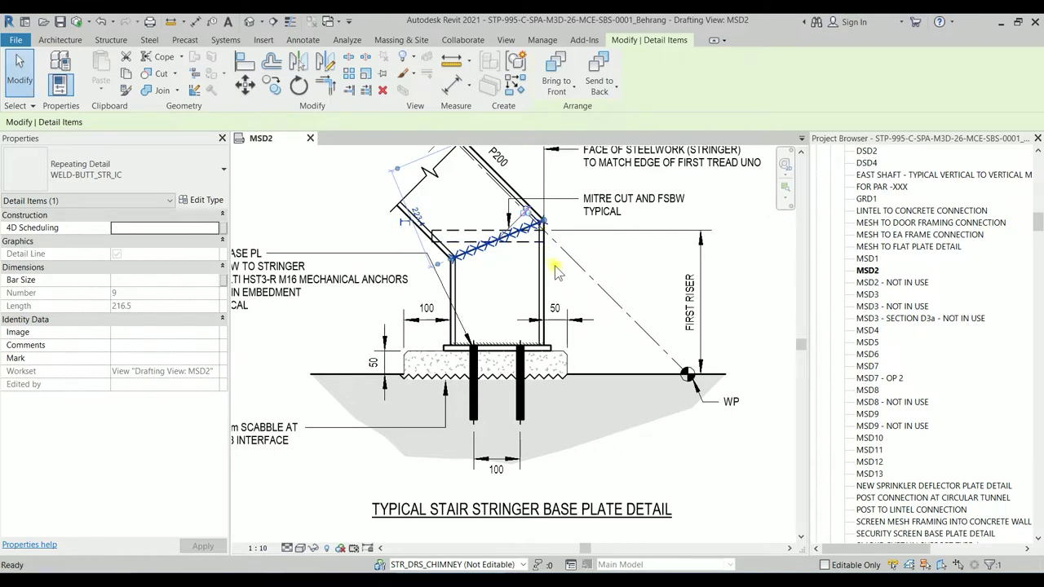
# Draw a new 340-long butt-weld repeating detail below the base plate.
pyautogui.press('c')
pyautogui.press('s')
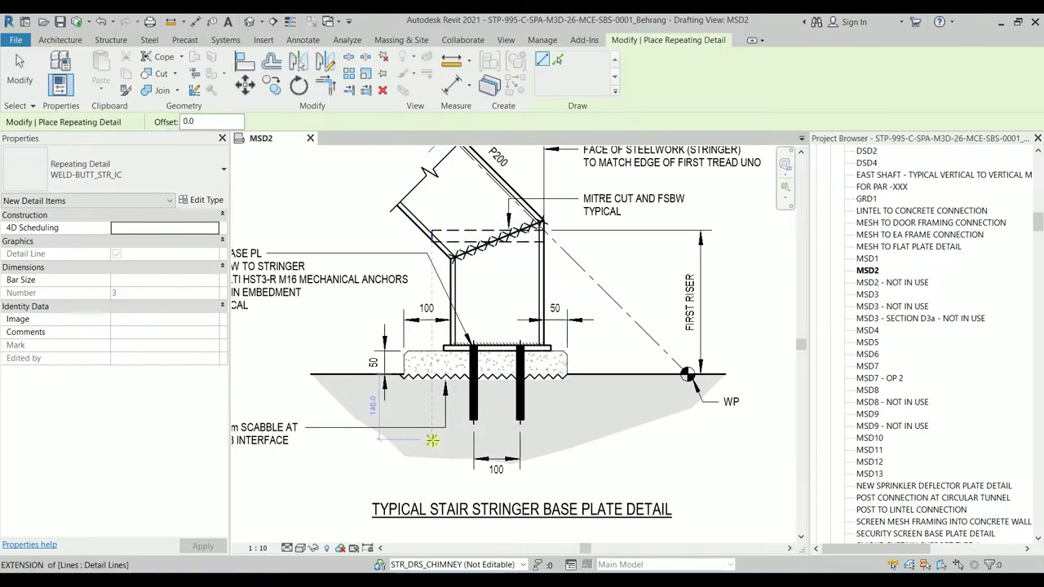
pyautogui.click(555, 436)
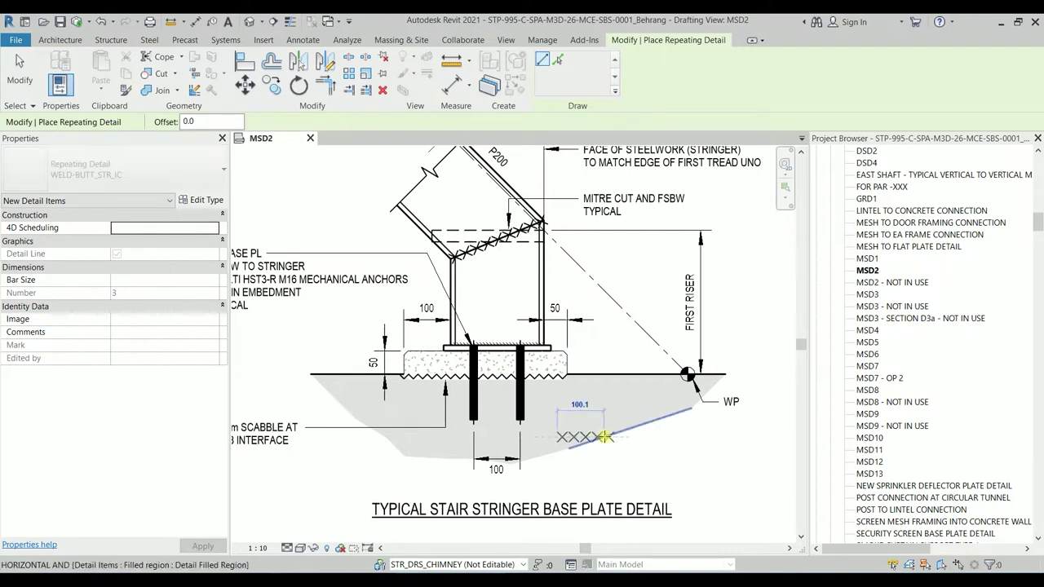
pyautogui.click(715, 437)
pyautogui.press('Escape')
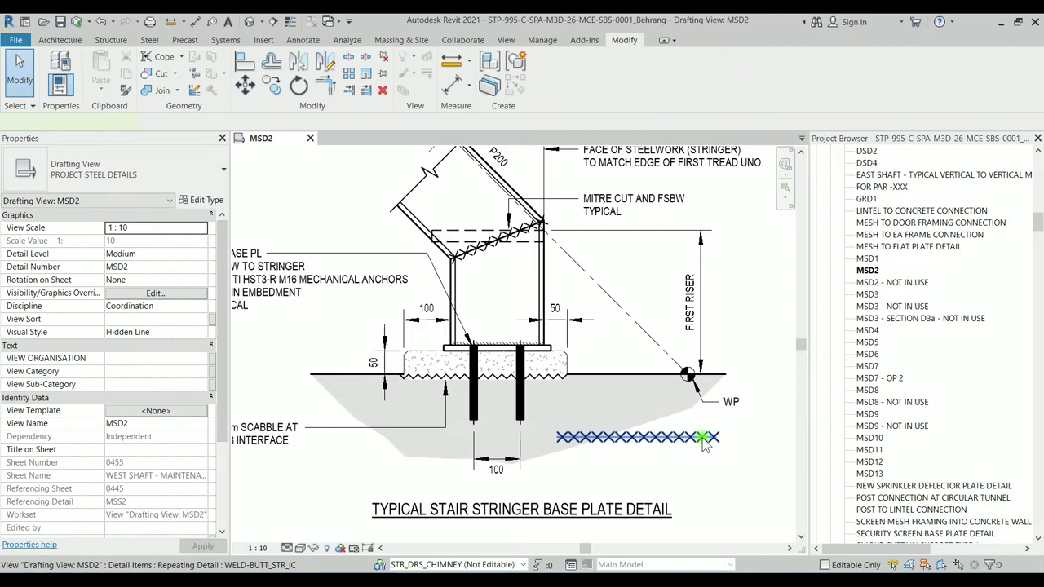
# Select the new 340-long weld line and begin the dimension shortcut.
pyautogui.click(303, 39)
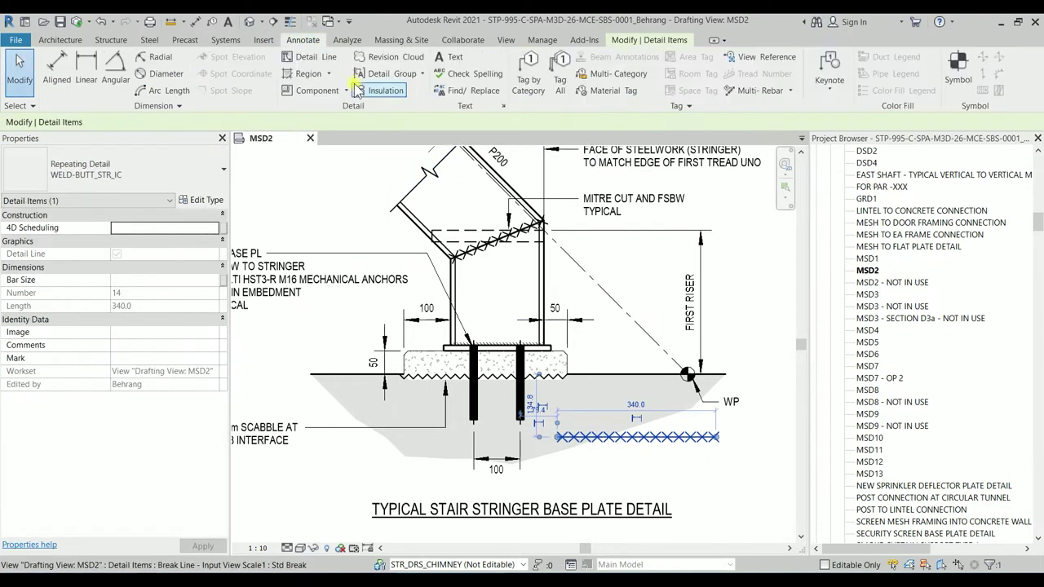
pyautogui.click(346, 91)
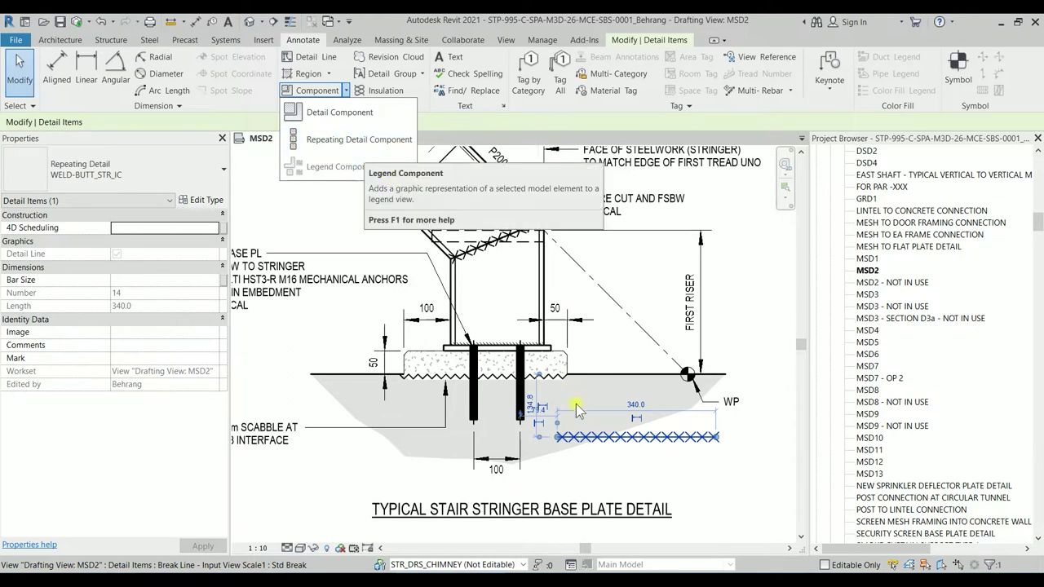
pyautogui.click(721, 444)
pyautogui.press('Escape')
pyautogui.press('Escape')
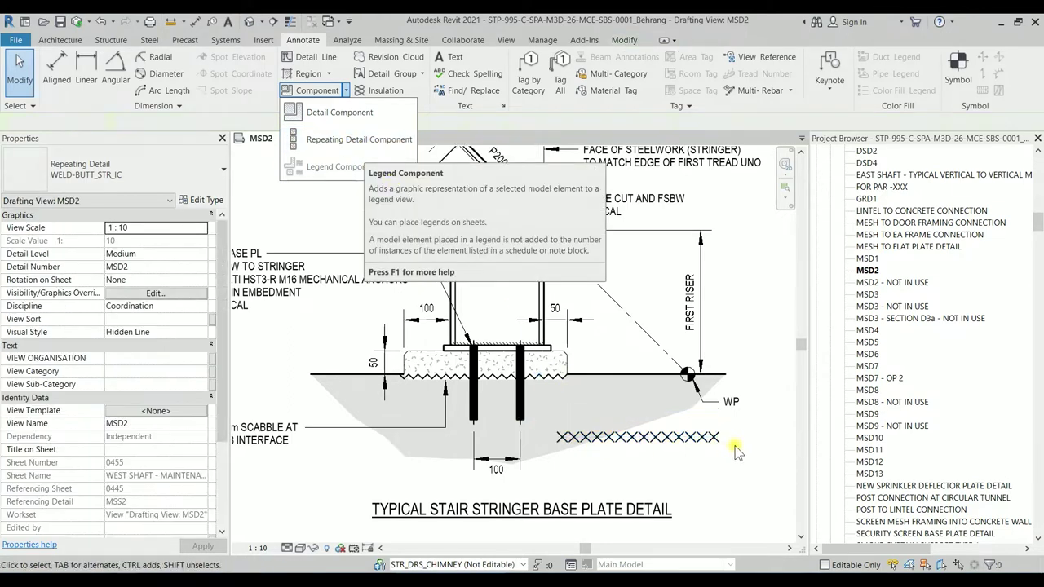
pyautogui.click(629, 441)
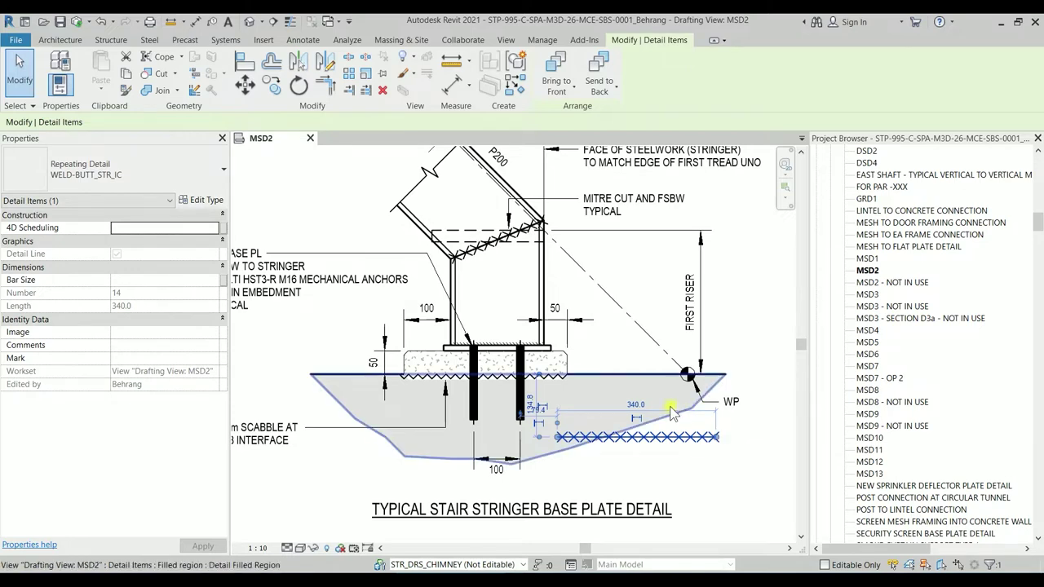
pyautogui.scroll(1, 706, 438)
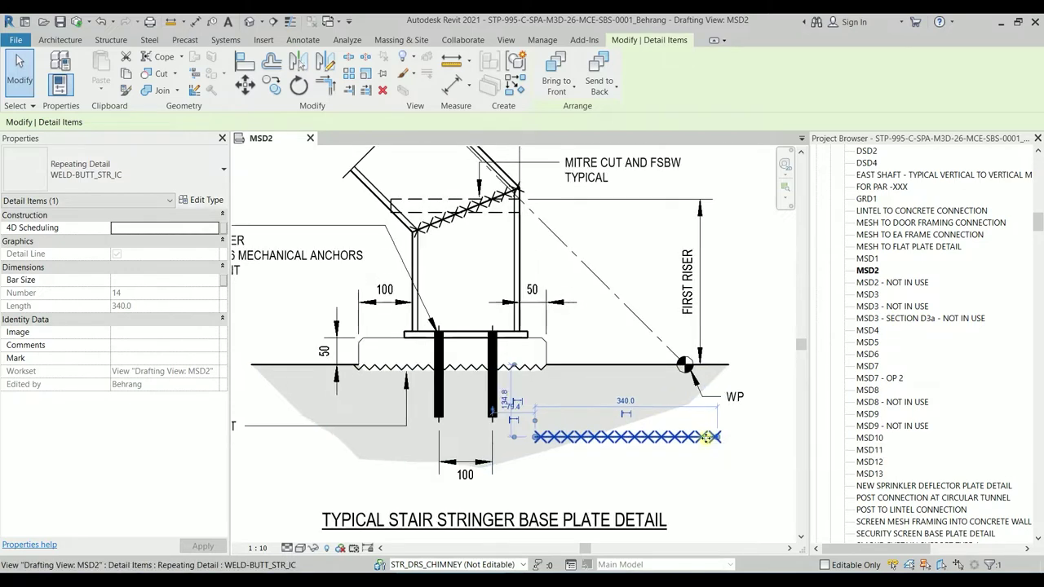
pyautogui.scroll(1, 694, 432)
pyautogui.scroll(1, 668, 420)
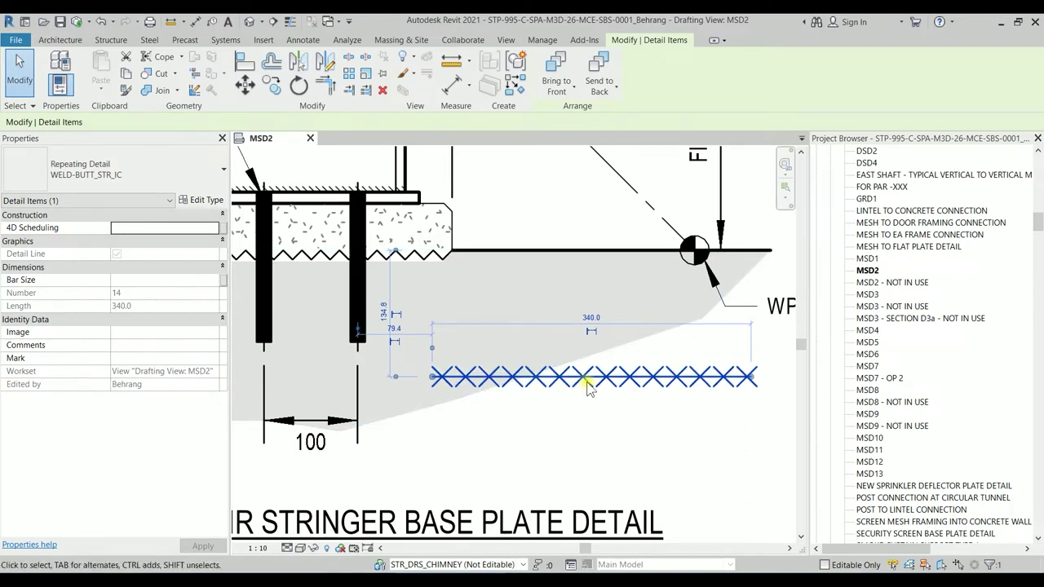
pyautogui.press('d')
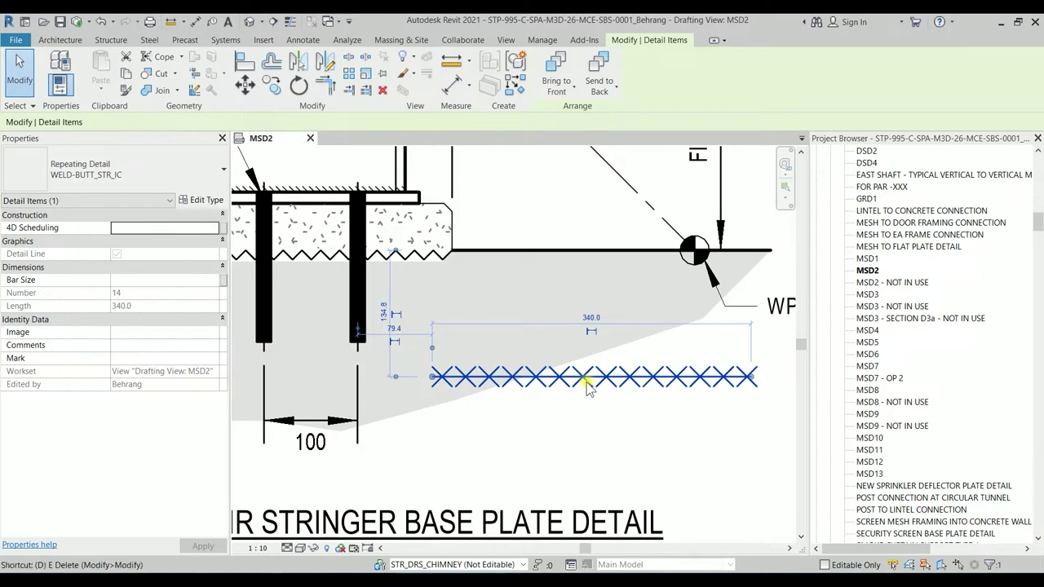
pyautogui.press('i')
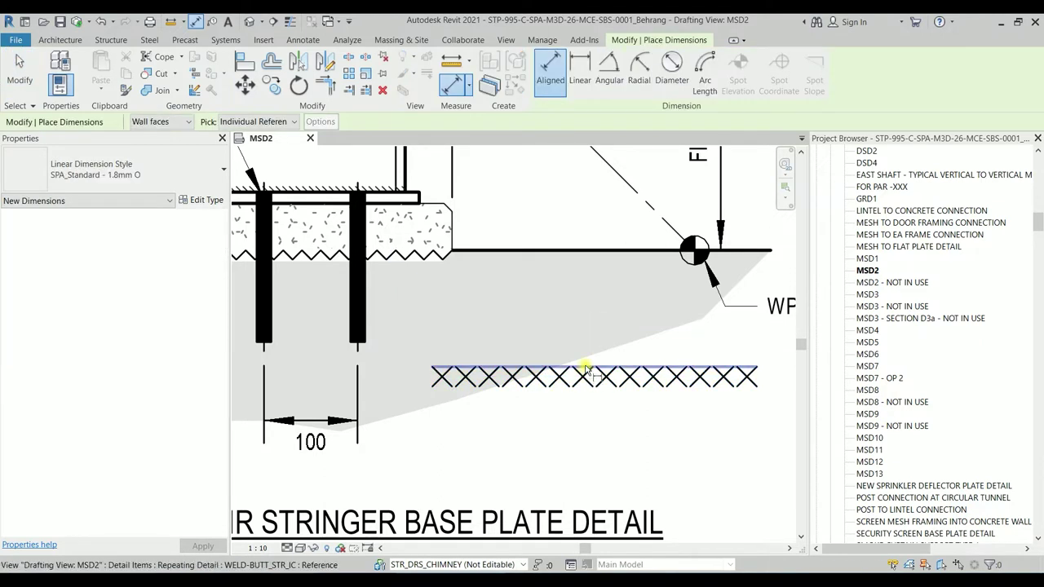
pyautogui.click(585, 368)
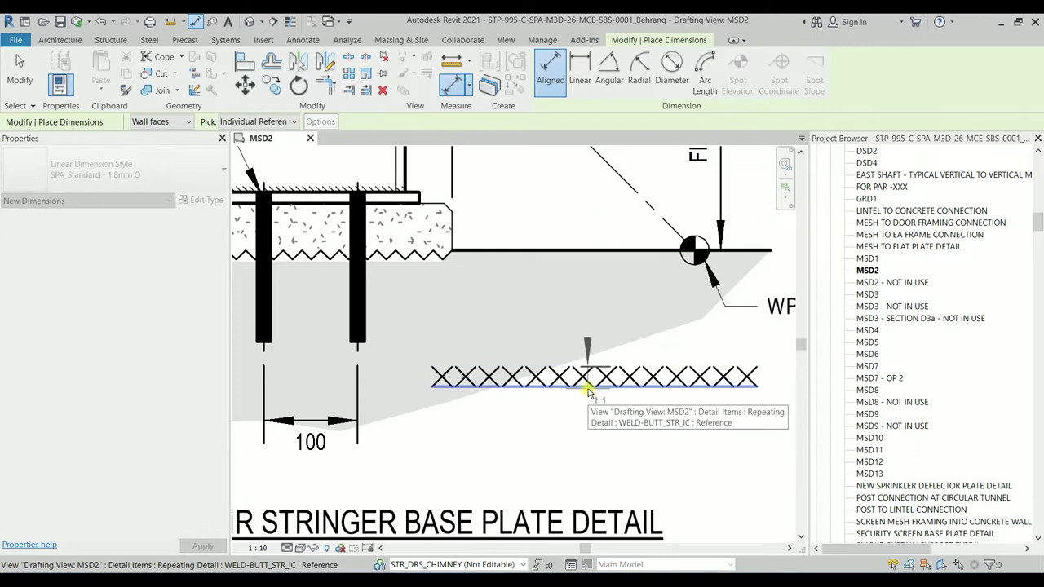
pyautogui.click(586, 390)
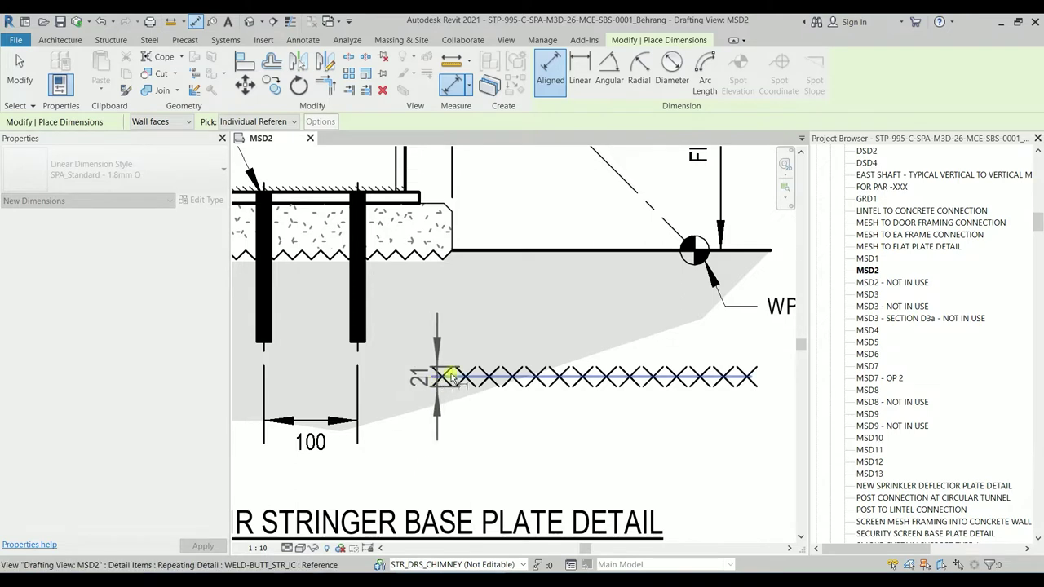
pyautogui.press('Escape')
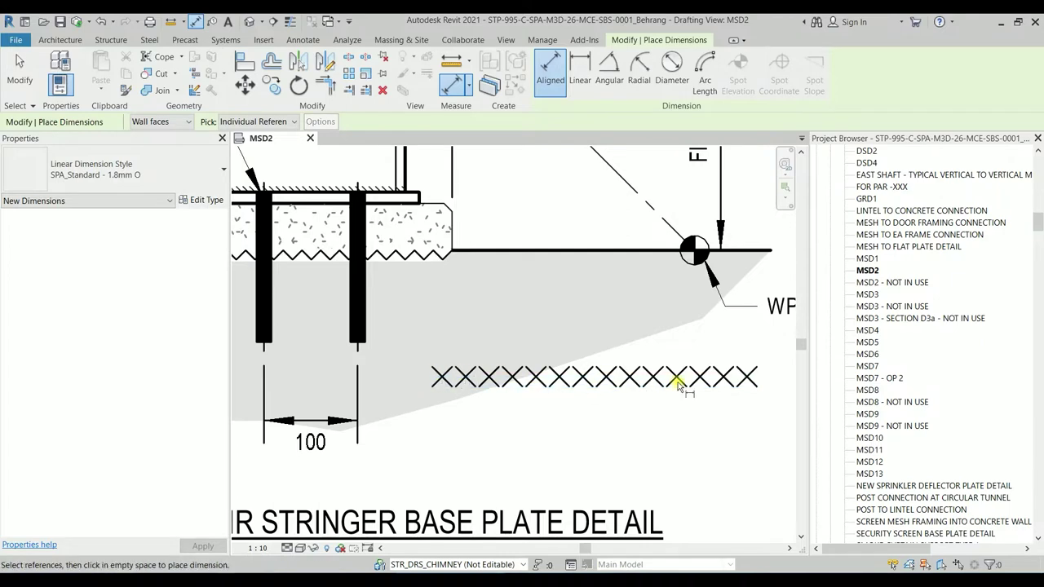
pyautogui.press('Escape')
pyautogui.scroll(-3, 522, 367)
pyautogui.scroll(1, 538, 369)
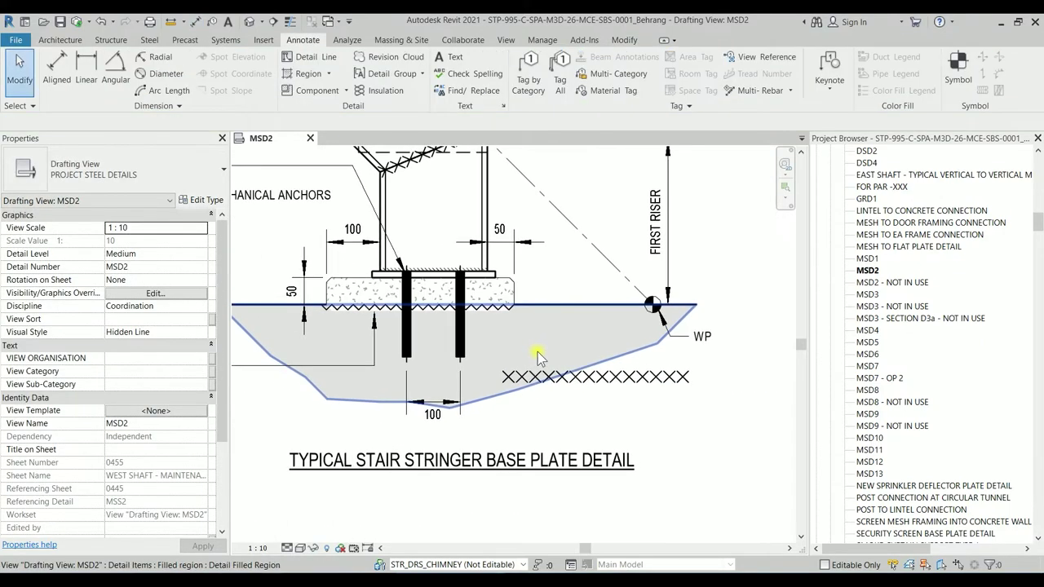
pyautogui.scroll(1, 546, 369)
pyautogui.scroll(-2, 544, 372)
pyautogui.scroll(-2, 544, 372)
pyautogui.scroll(-1, 545, 384)
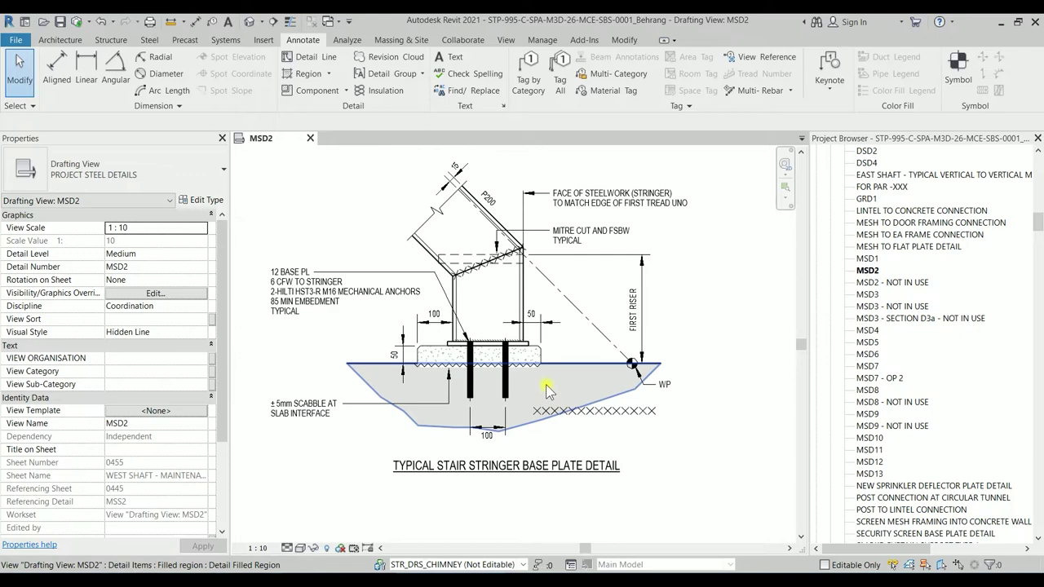
# Create a new family, Family1, from the English Metric Detail Item.rft template.
pyautogui.click(18, 41)
pyautogui.moveTo(45, 94)
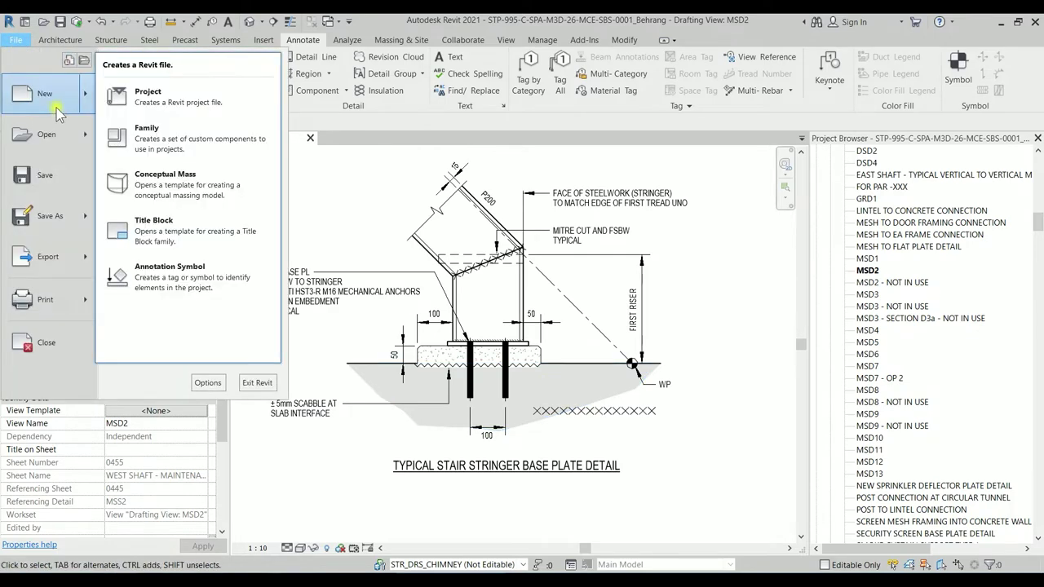
pyautogui.click(156, 136)
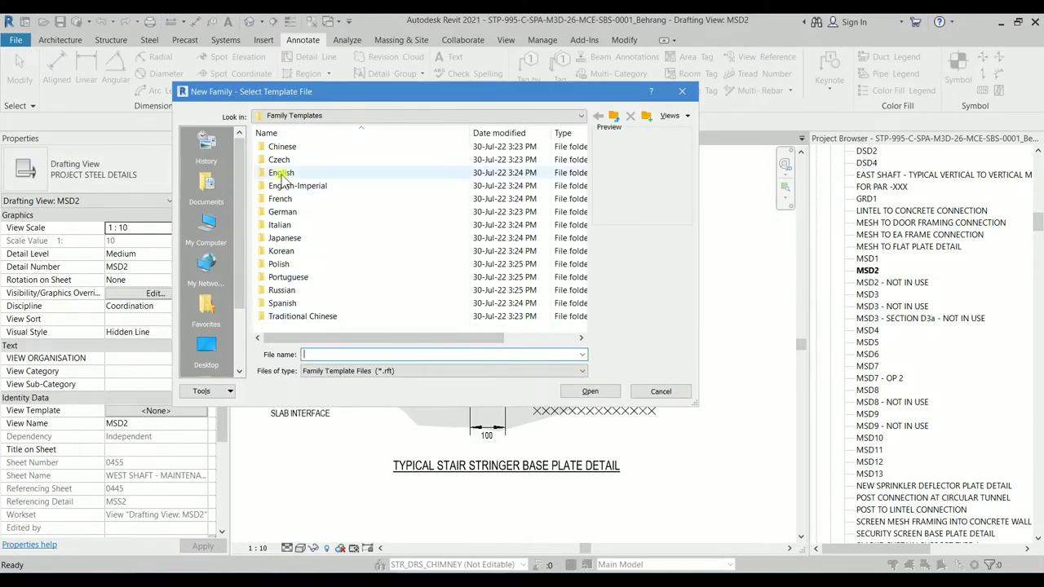
pyautogui.doubleClick(282, 174)
pyautogui.scroll(-1, 320, 278)
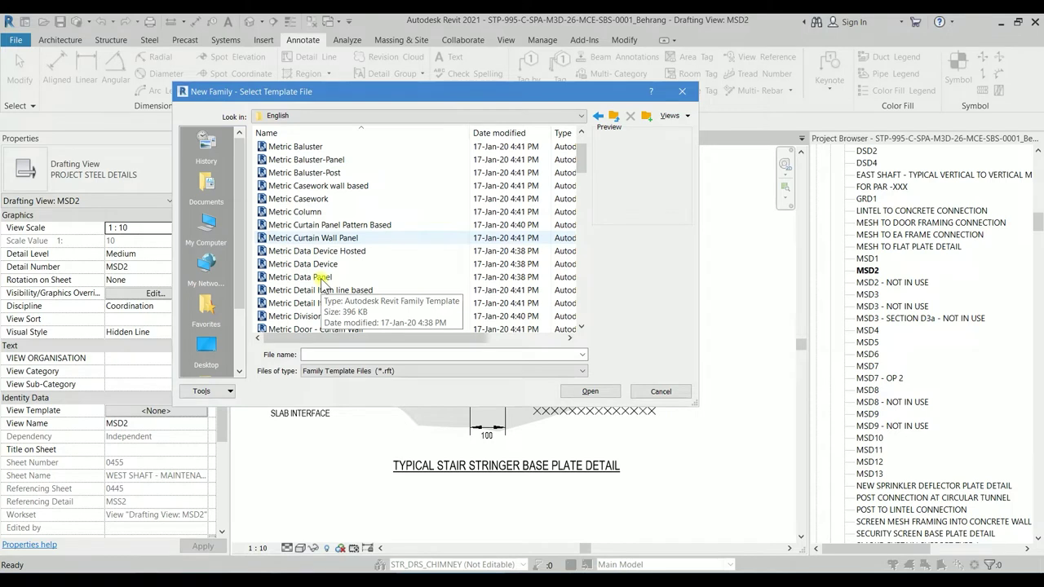
pyautogui.scroll(-1, 323, 281)
pyautogui.scroll(-1, 322, 281)
pyautogui.scroll(-1, 322, 281)
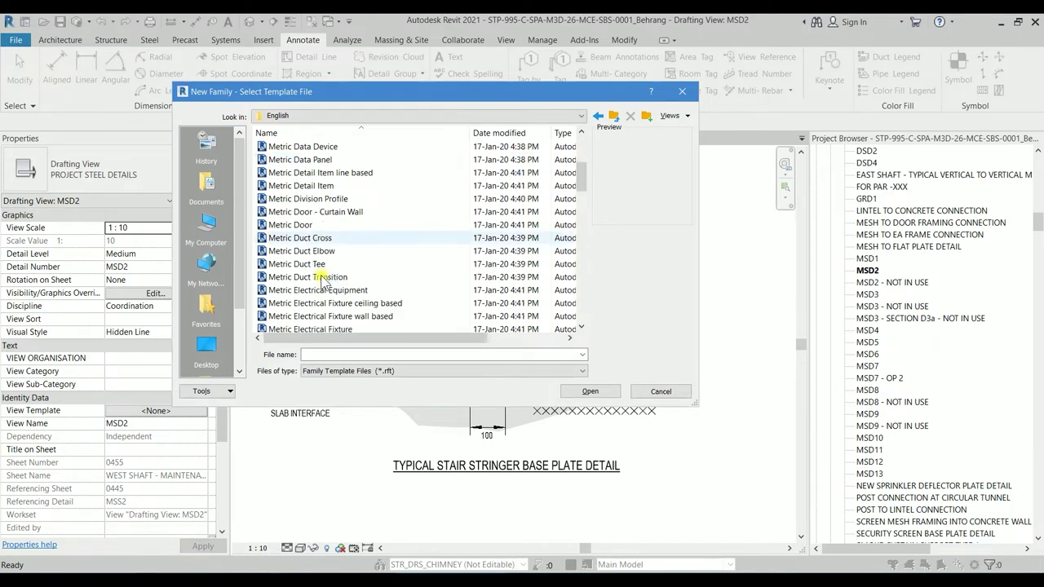
pyautogui.scroll(1, 324, 280)
pyautogui.scroll(1, 324, 280)
pyautogui.scroll(1, 324, 280)
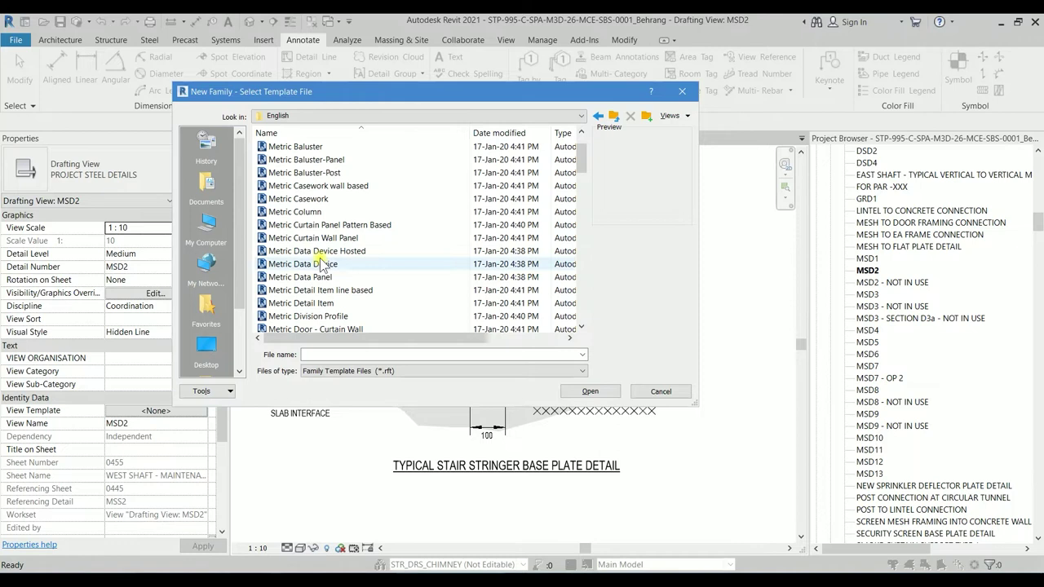
pyautogui.click(327, 303)
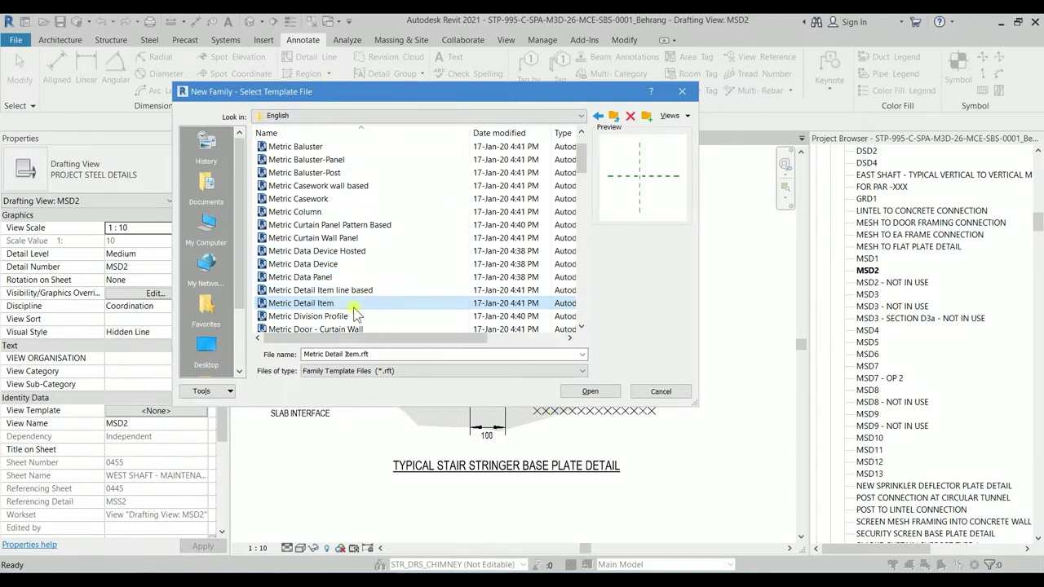
pyautogui.click(591, 392)
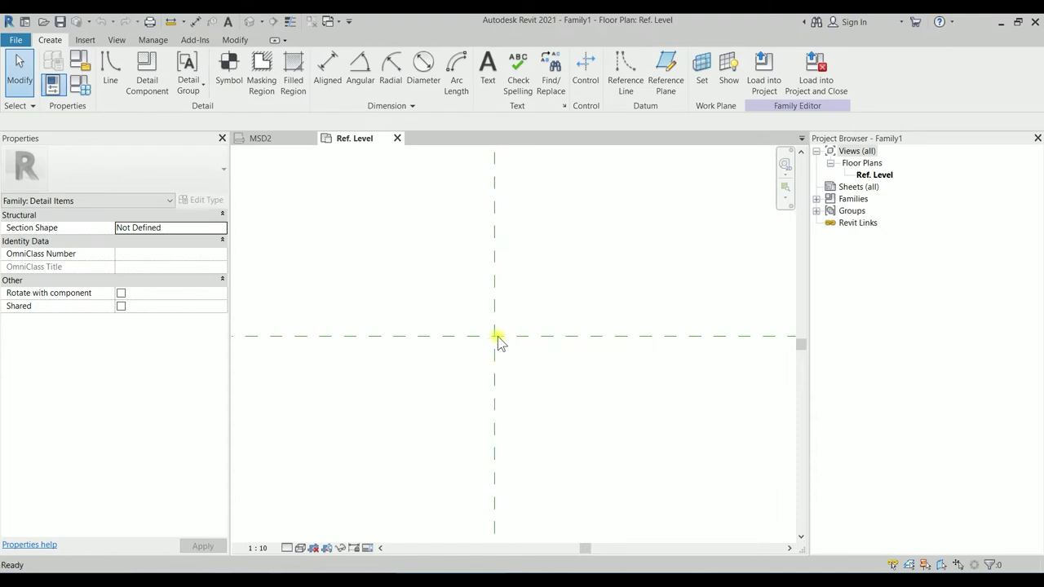
# Pick the horizontal centre plane twice to add reference planes offset 10 above and below.
pyautogui.press('r')
pyautogui.press('p')
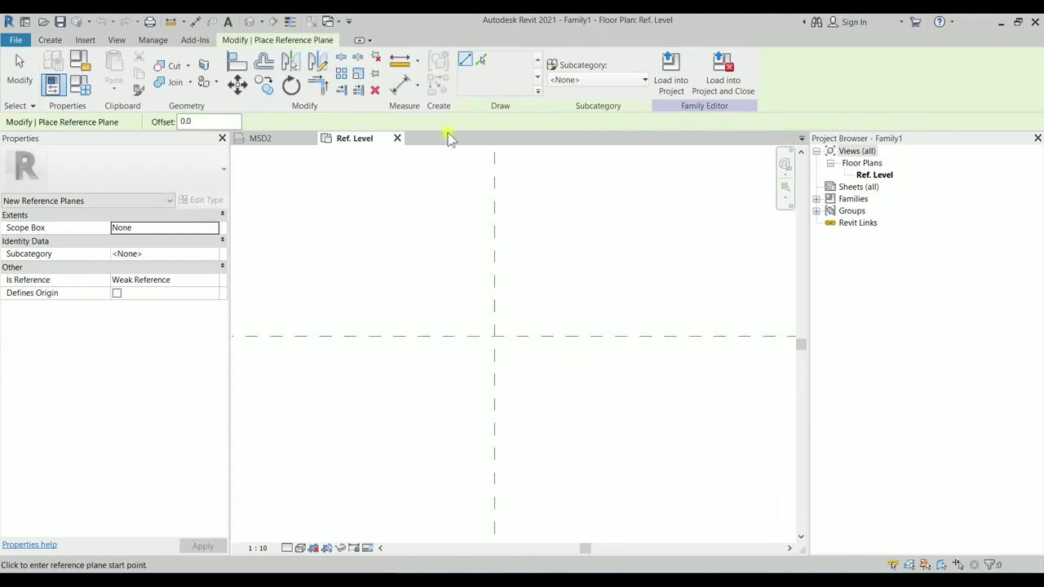
pyautogui.click(481, 62)
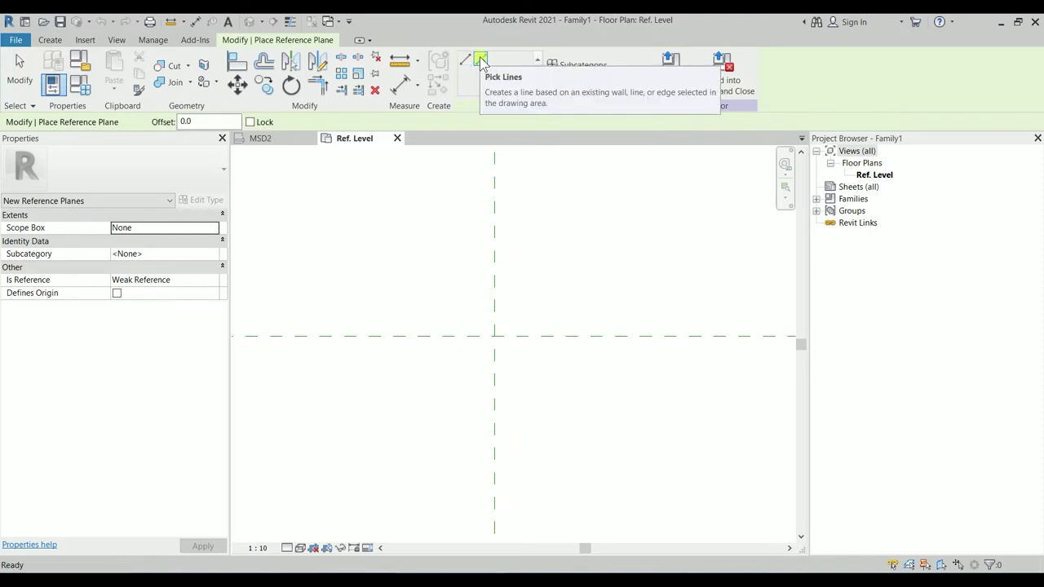
pyautogui.moveTo(201, 121); pyautogui.dragTo(156, 120)
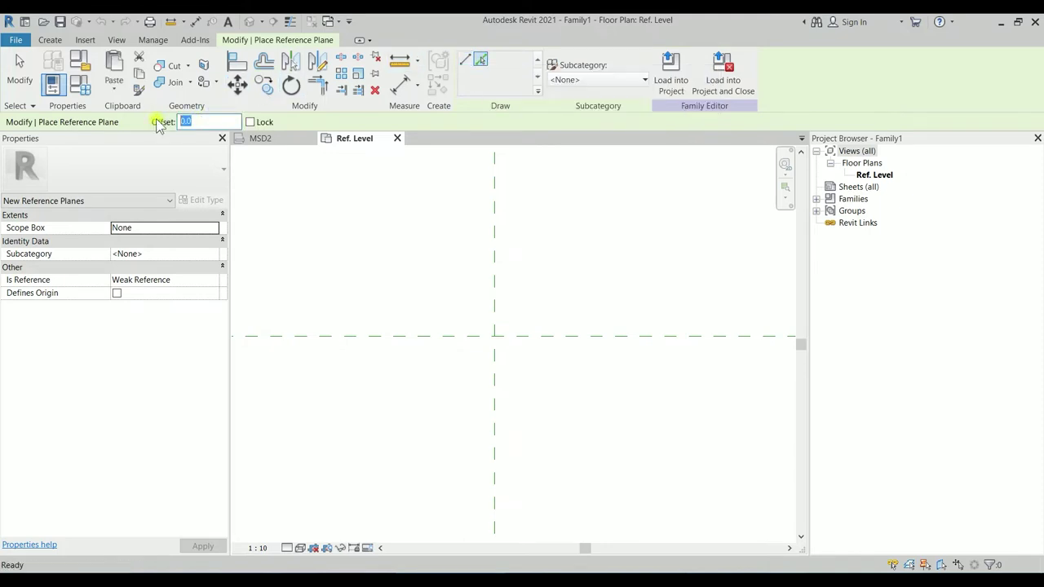
pyautogui.write('10')
pyautogui.press('Return')
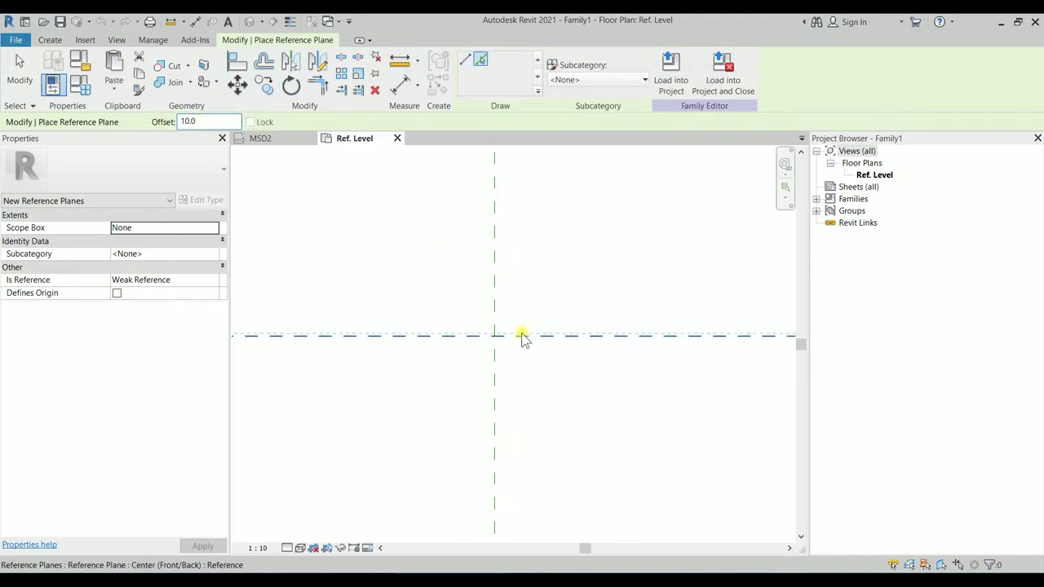
pyautogui.click(523, 338)
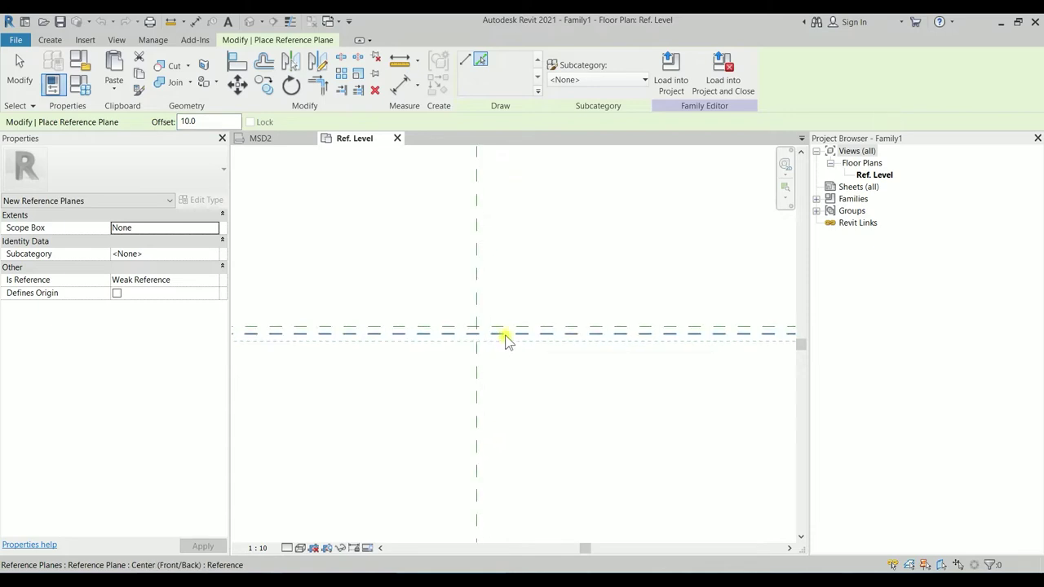
pyautogui.click(505, 337)
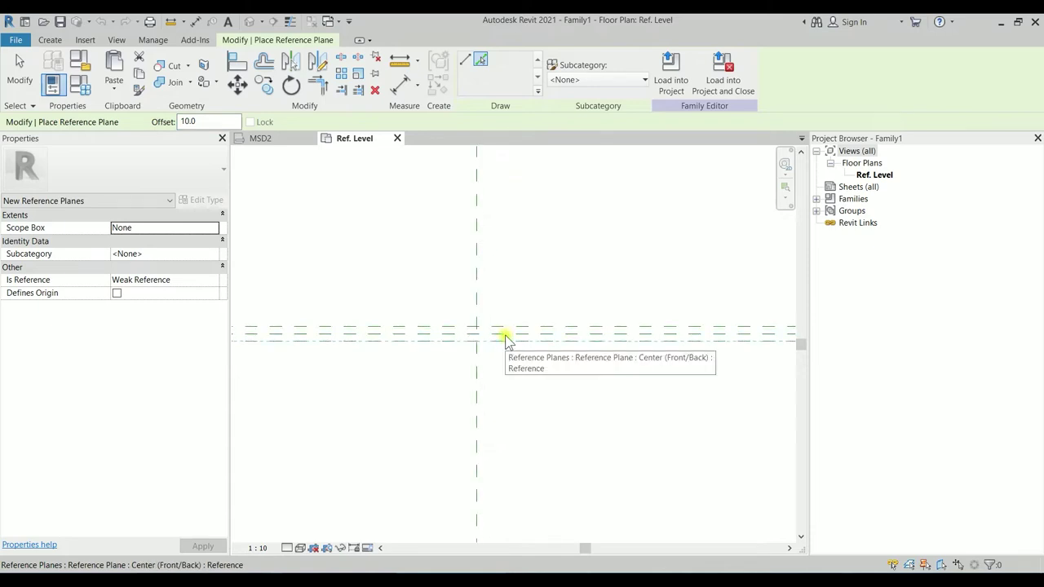
pyautogui.press('Escape')
pyautogui.press('Escape')
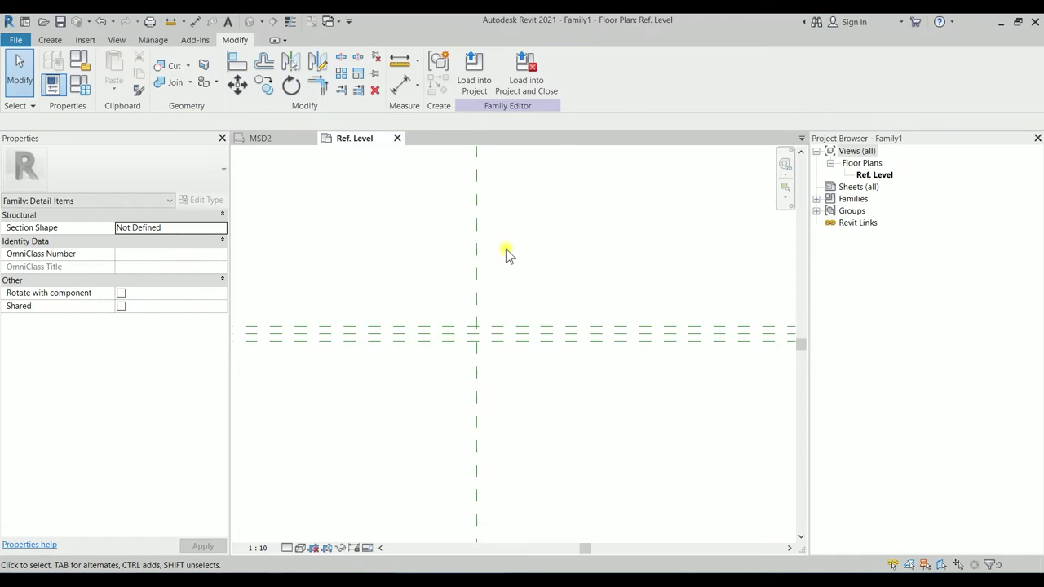
# Draw a 45° detail line through the centre intersection, spanning the upper and lower offset planes.
pyautogui.click(51, 40)
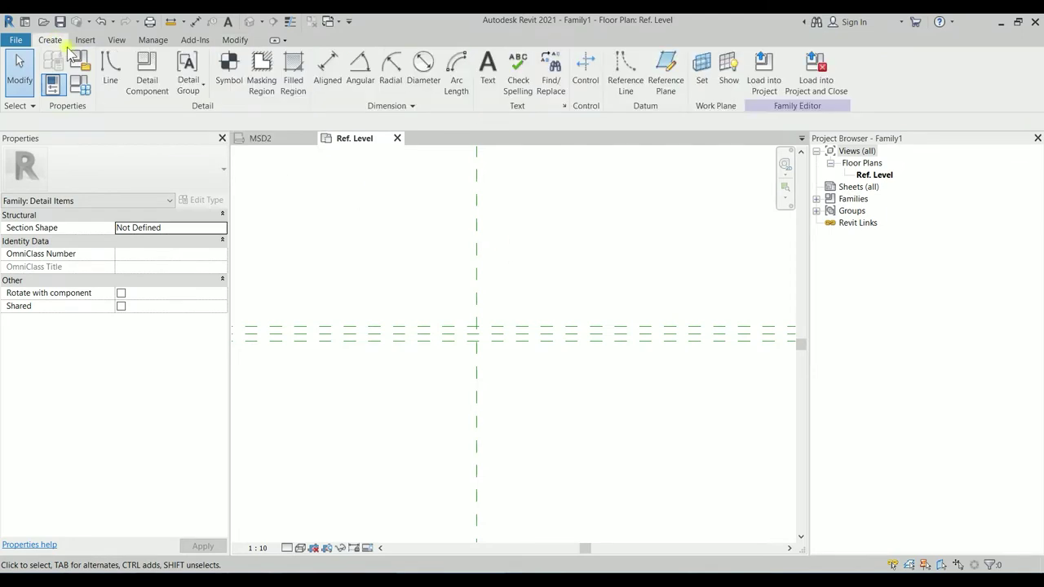
pyautogui.click(111, 82)
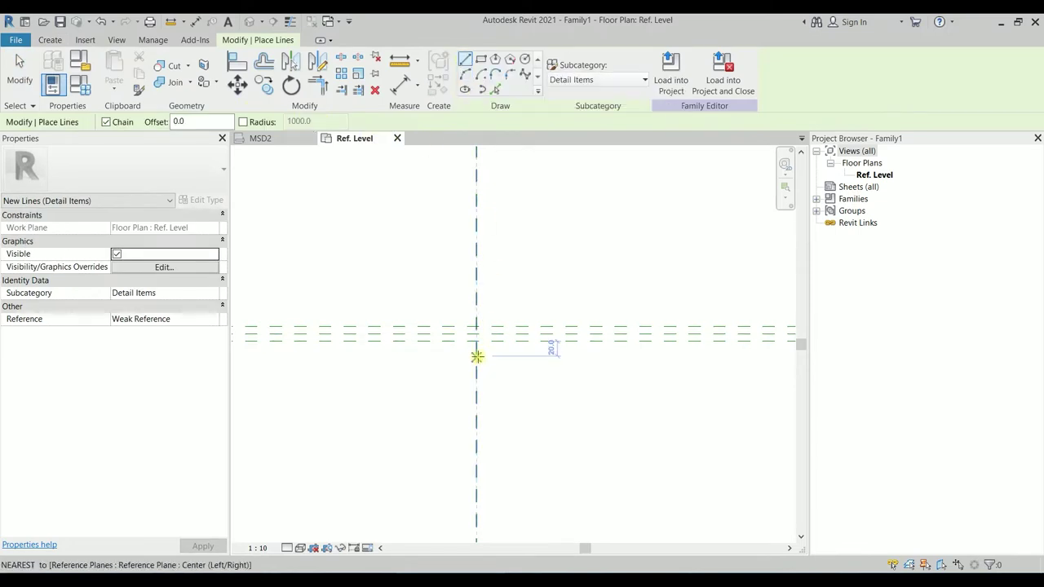
pyautogui.scroll(2, 475, 353)
pyautogui.scroll(1, 475, 353)
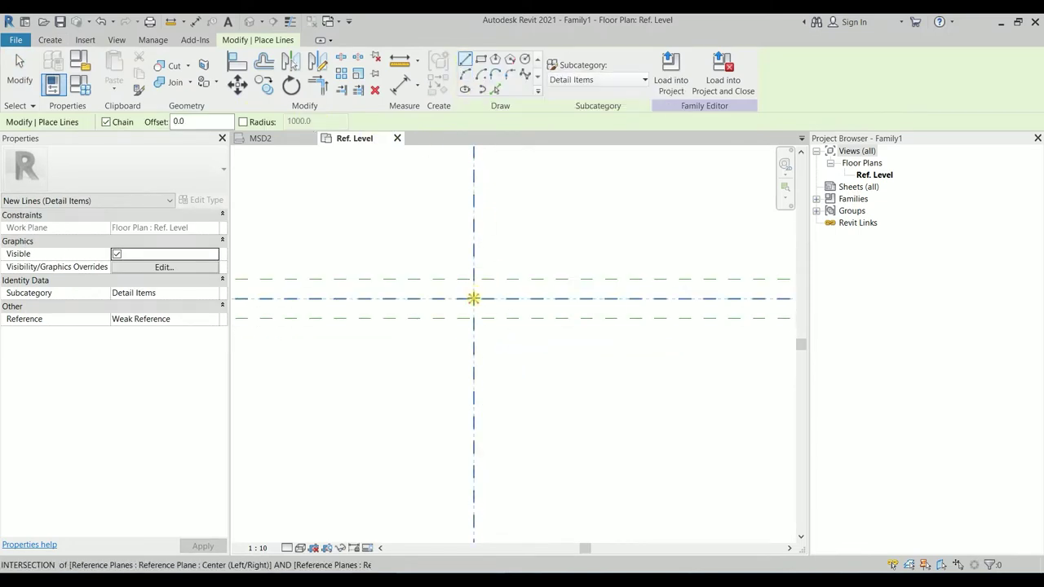
pyautogui.click(474, 299)
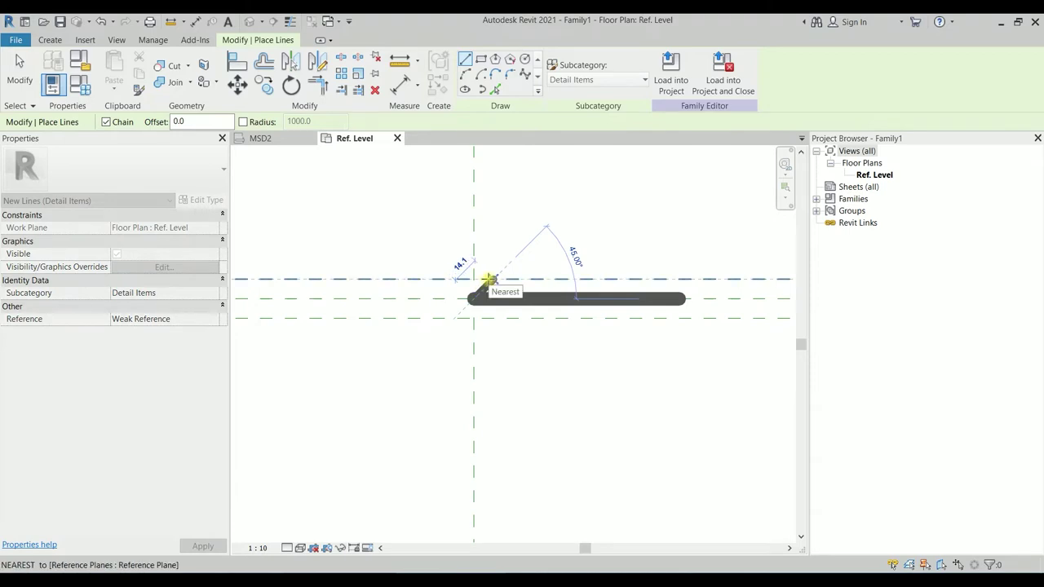
pyautogui.click(488, 279)
pyautogui.press('Escape')
pyautogui.press('Escape')
pyautogui.scroll(2, 481, 285)
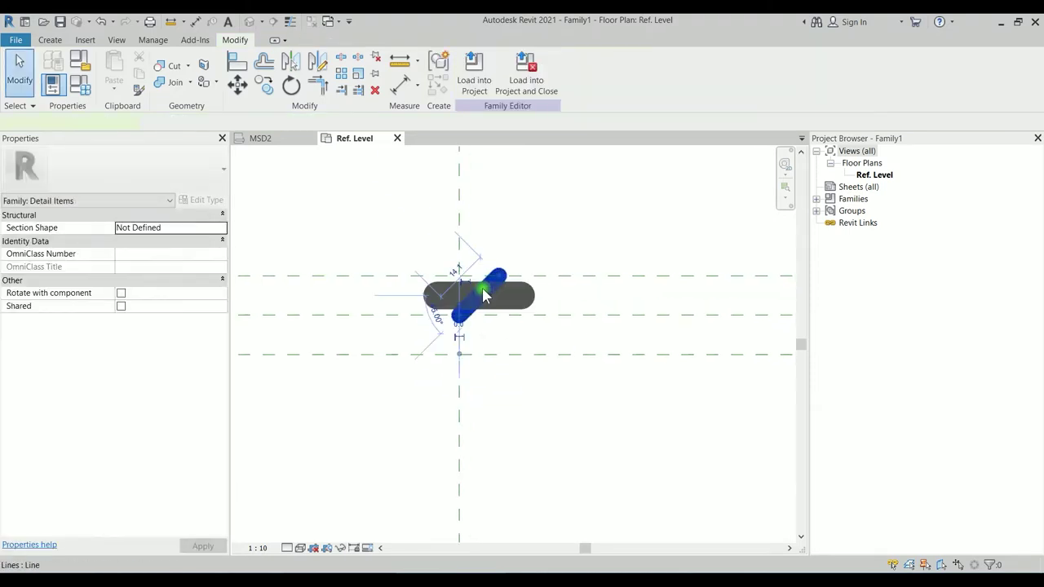
pyautogui.click(462, 317)
pyautogui.moveTo(460, 324); pyautogui.dragTo(418, 354)
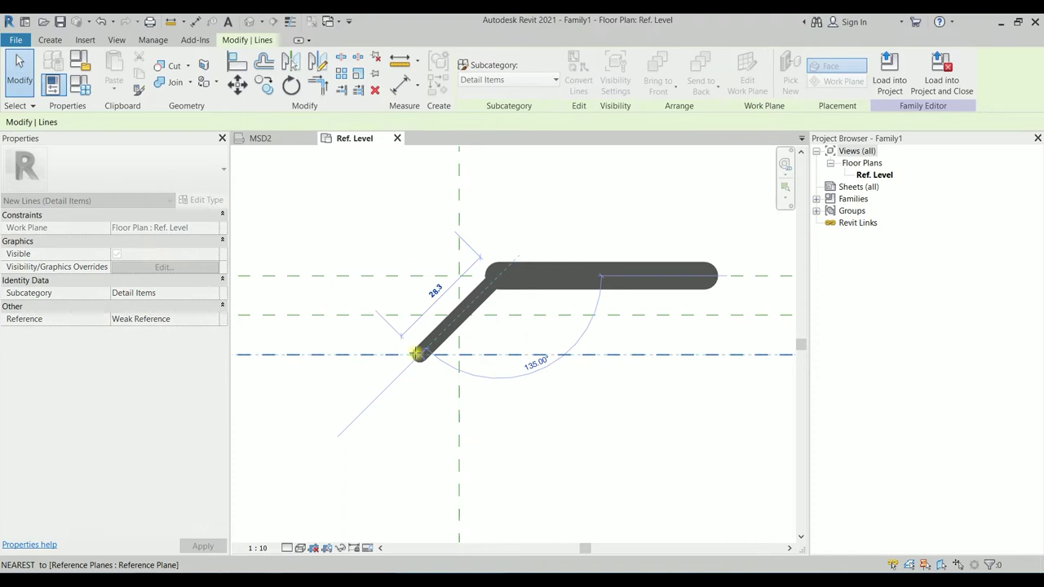
pyautogui.press('Escape')
# Mirror the diagonal about the vertical centre plane to form the X, keeping the Detail Items subcategory.
pyautogui.click(488, 293)
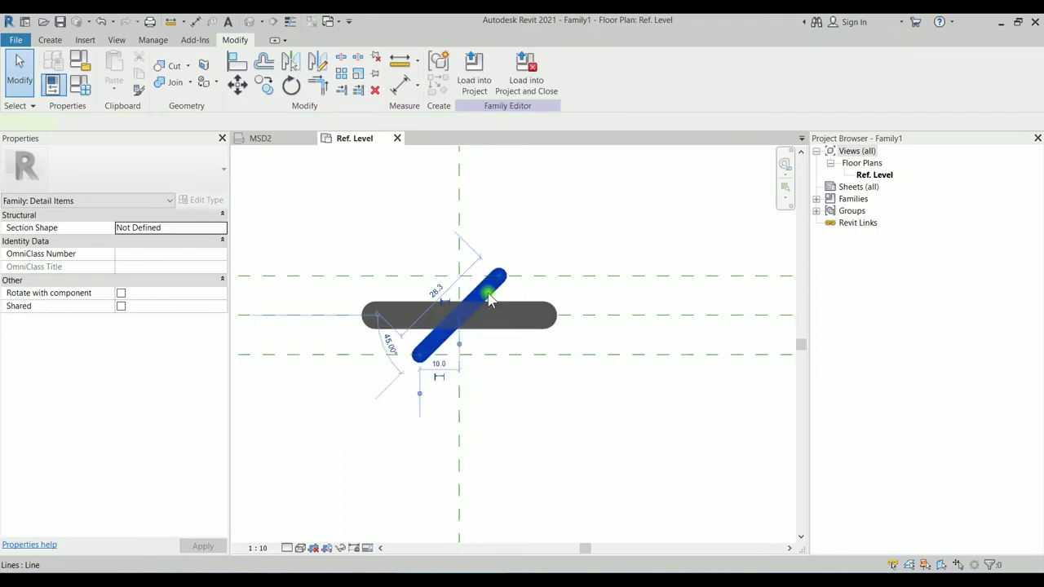
pyautogui.press('m')
pyautogui.press('m')
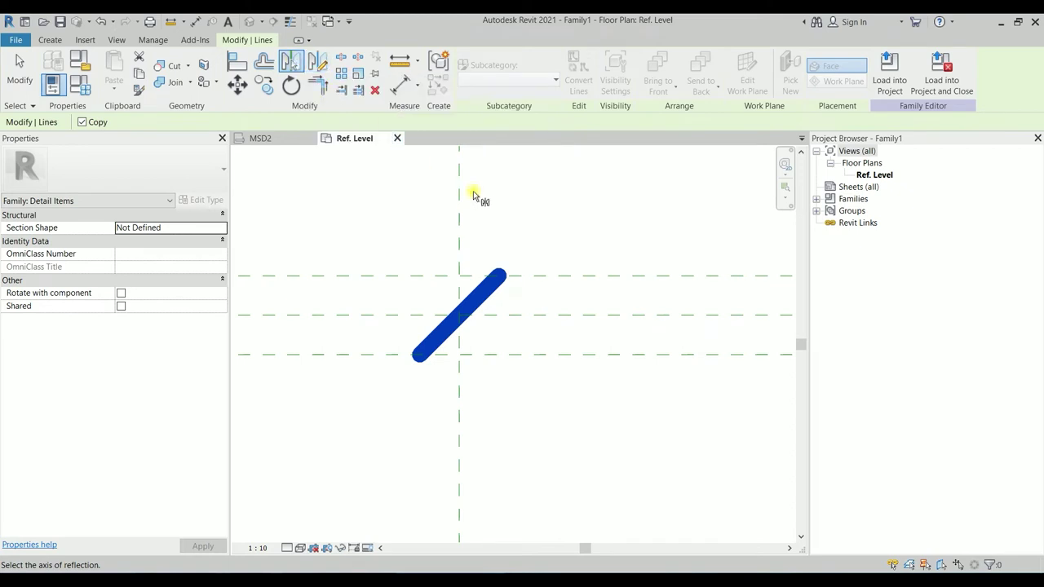
pyautogui.click(460, 196)
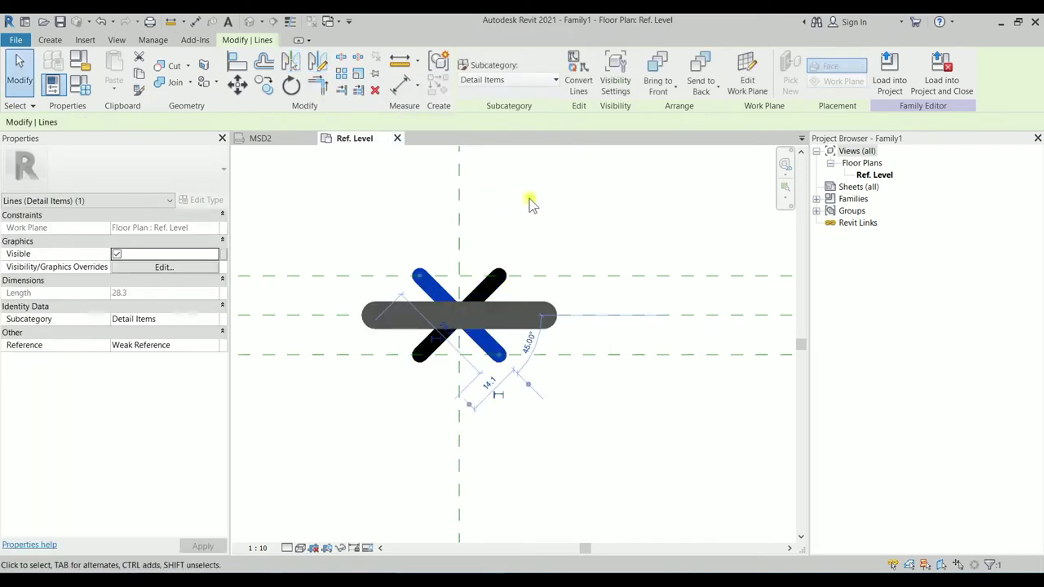
pyautogui.press('Escape')
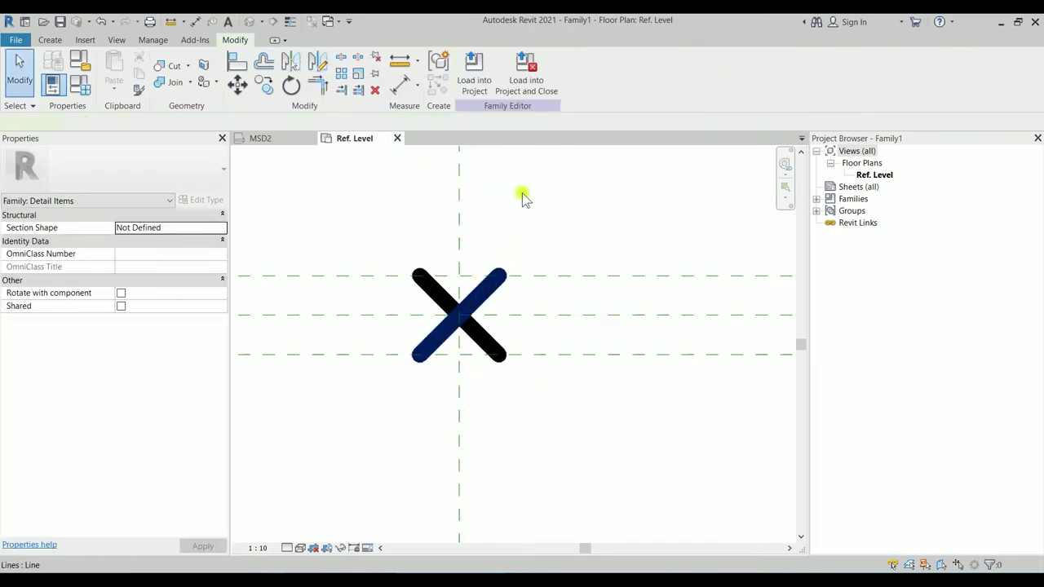
pyautogui.click(494, 283)
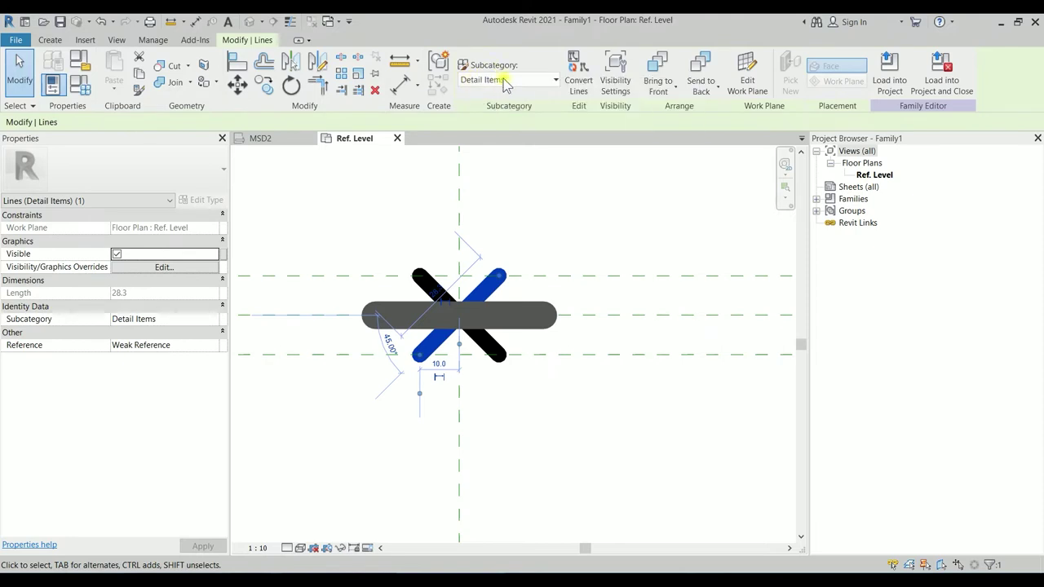
pyautogui.click(540, 80)
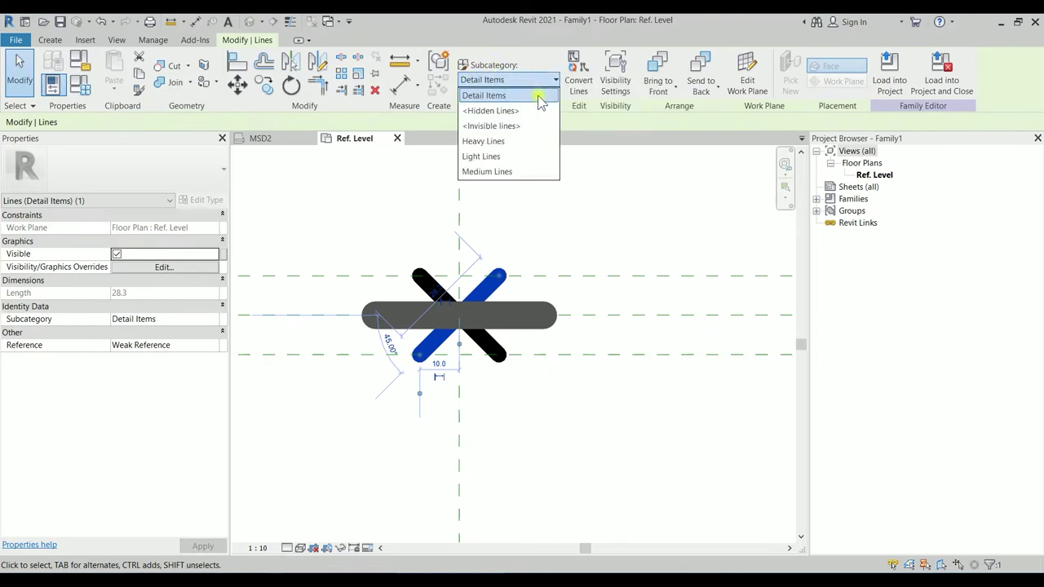
pyautogui.click(615, 193)
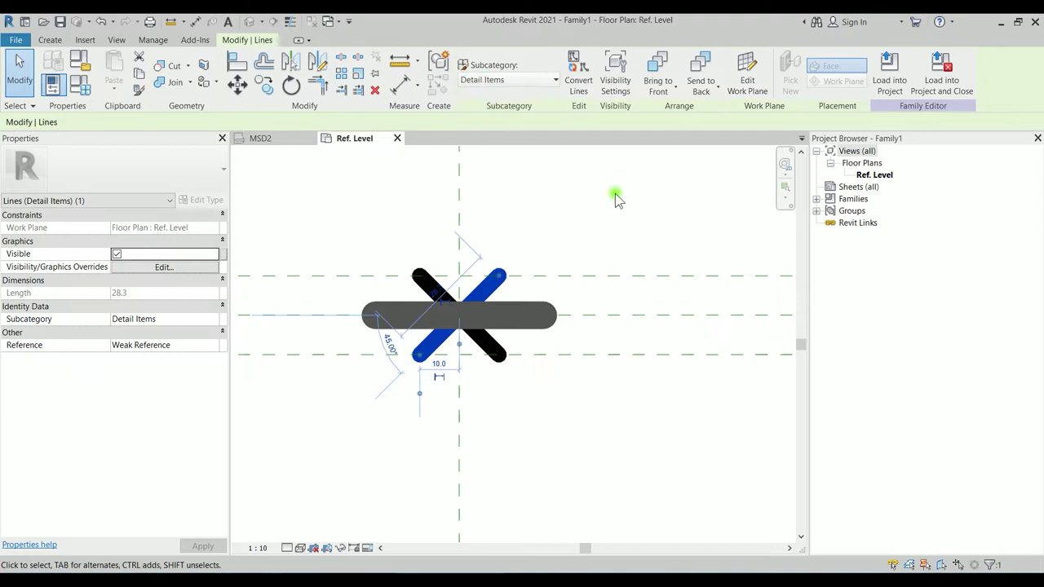
pyautogui.click(582, 231)
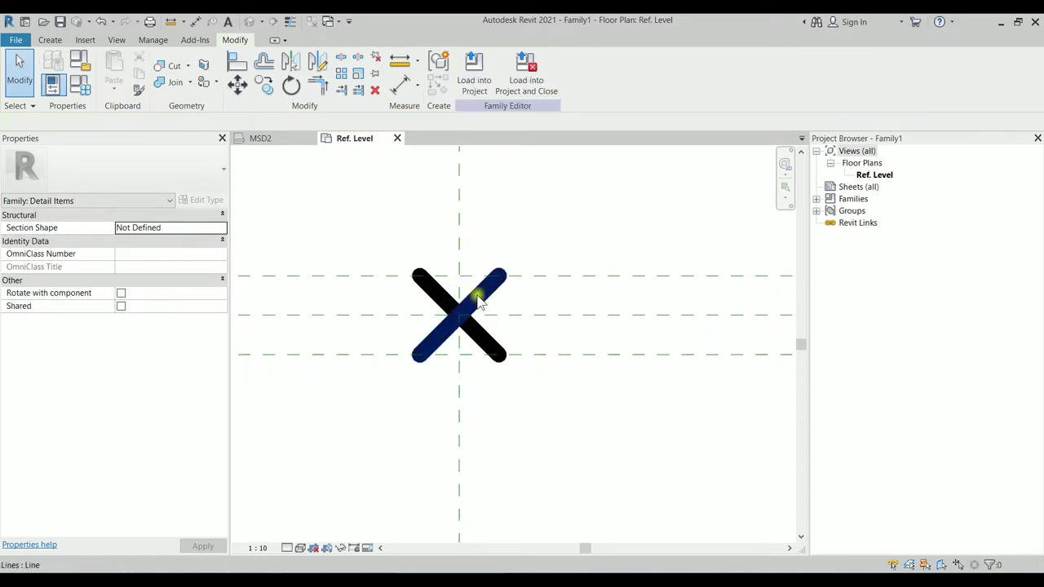
# Save the cross family as 'Butt Weld_Detail', confirming the save options.
pyautogui.click(59, 21)
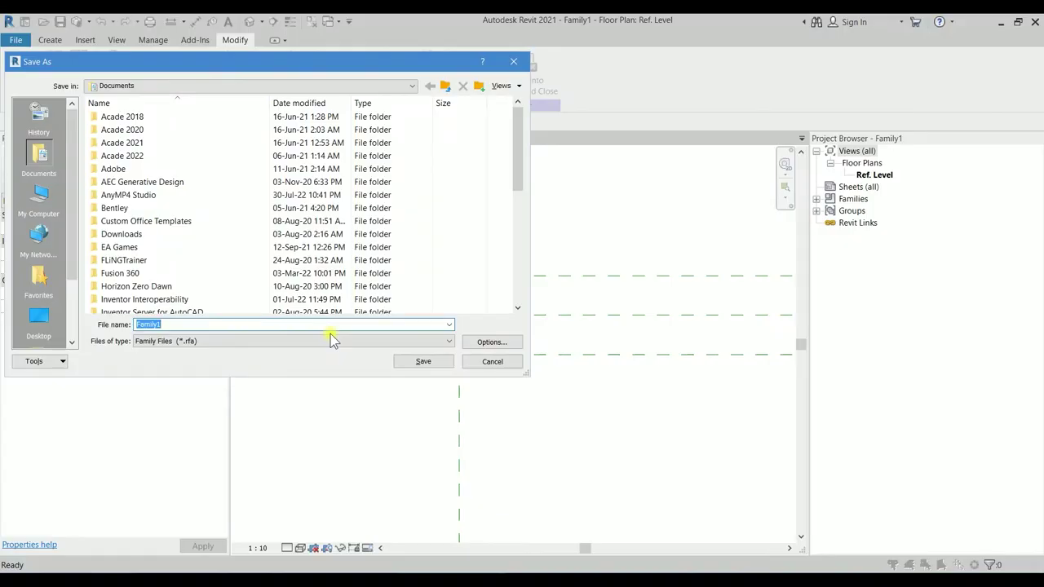
pyautogui.write('Butt Weld_Detail')
pyautogui.click(512, 342)
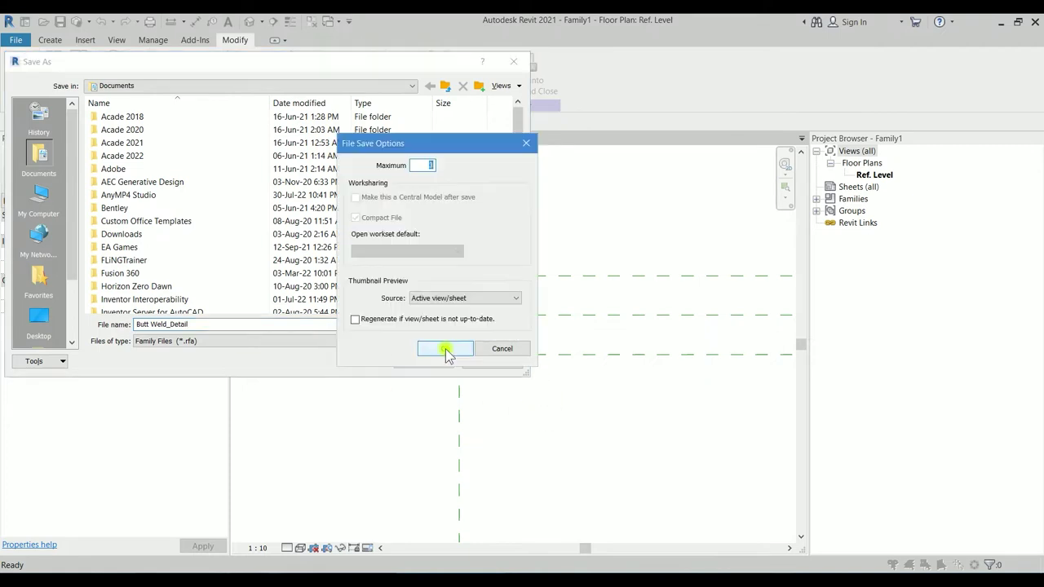
pyautogui.click(447, 347)
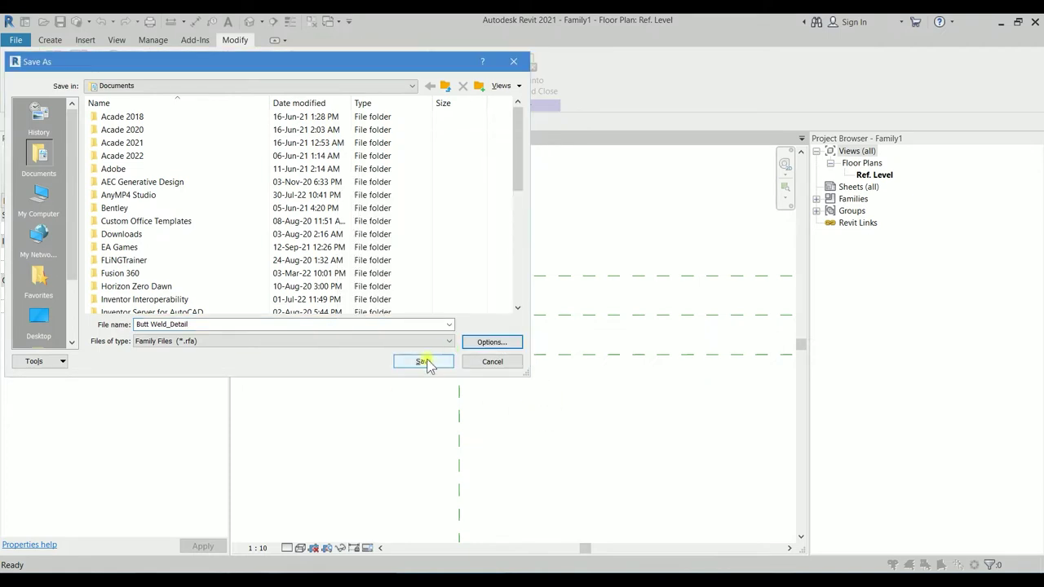
pyautogui.click(427, 361)
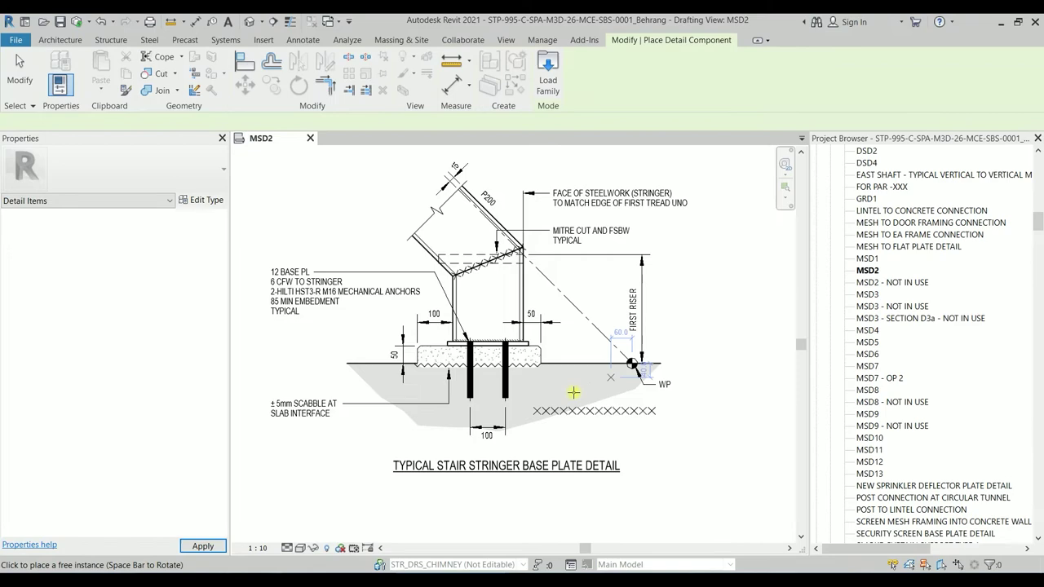
# Place one Butt Weld_Detail cross below the 340-long weld line.
pyautogui.scroll(4, 541, 422)
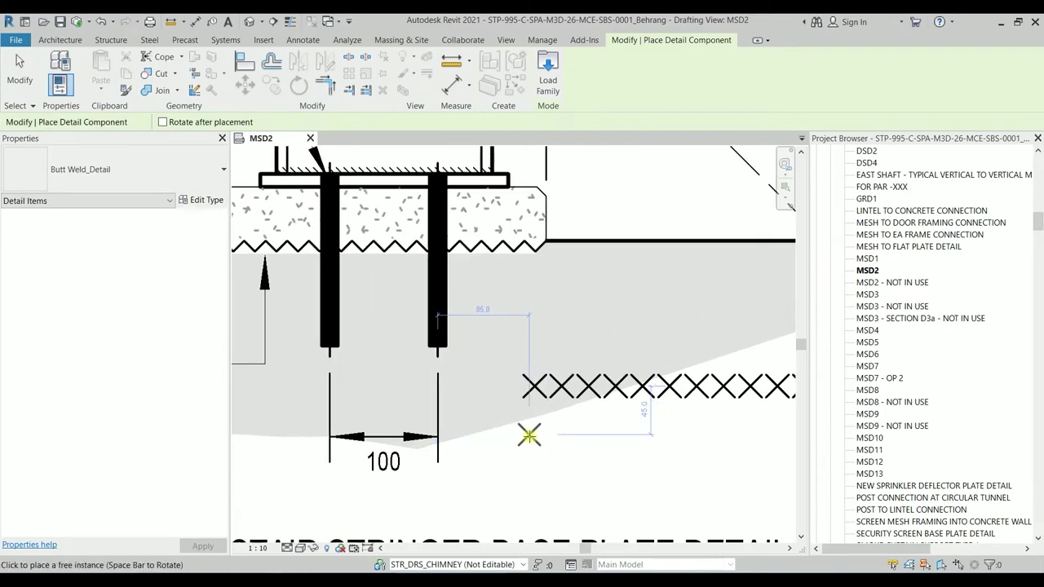
pyautogui.click(535, 439)
pyautogui.press('Escape')
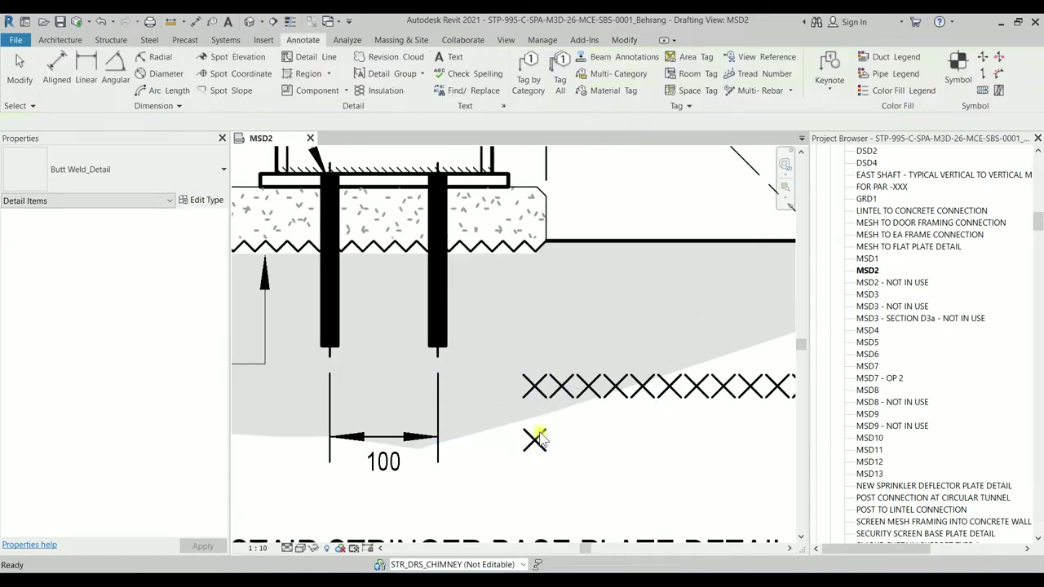
pyautogui.press('Escape')
pyautogui.scroll(-2, 461, 318)
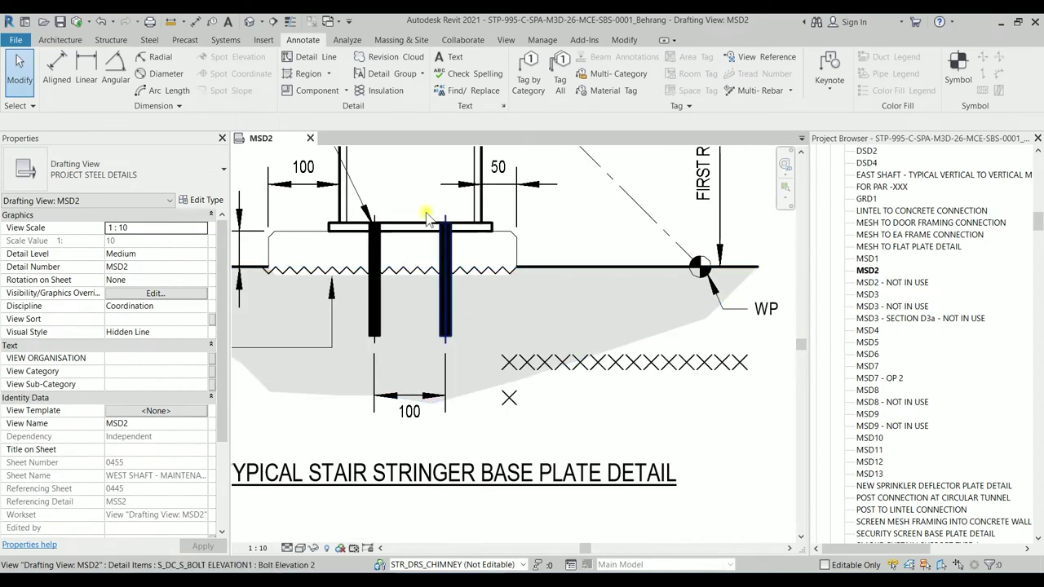
pyautogui.click(347, 90)
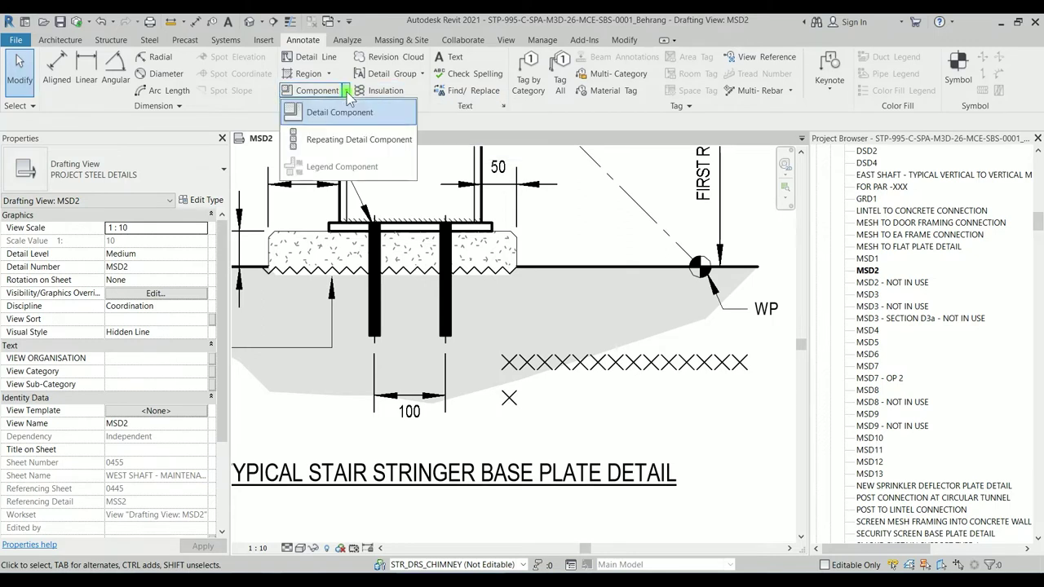
# Duplicate the repeating detail type as 'BUTT WELD_MR BIM', keeping the butt weld component.
pyautogui.click(327, 140)
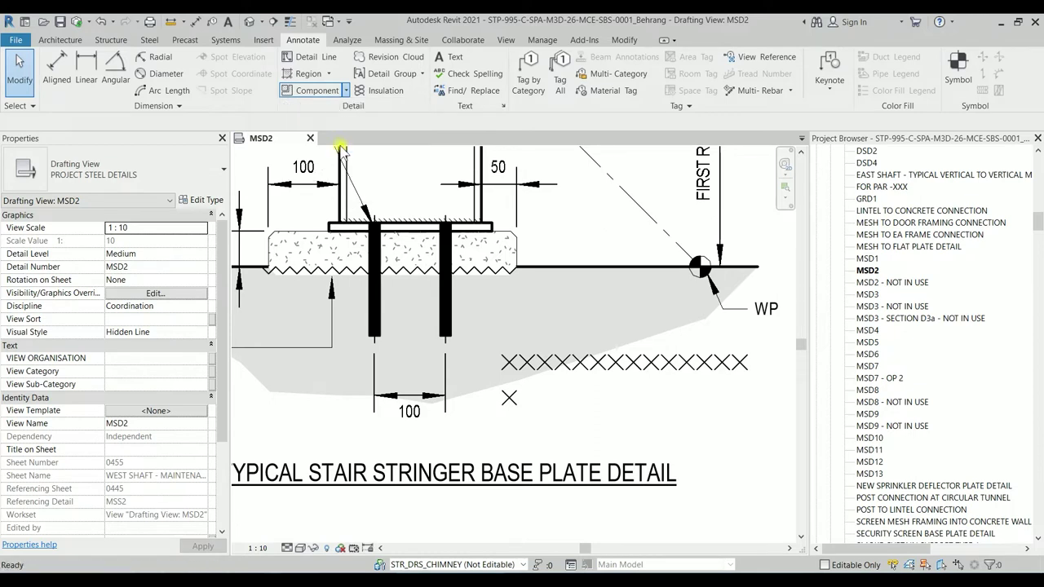
pyautogui.click(203, 201)
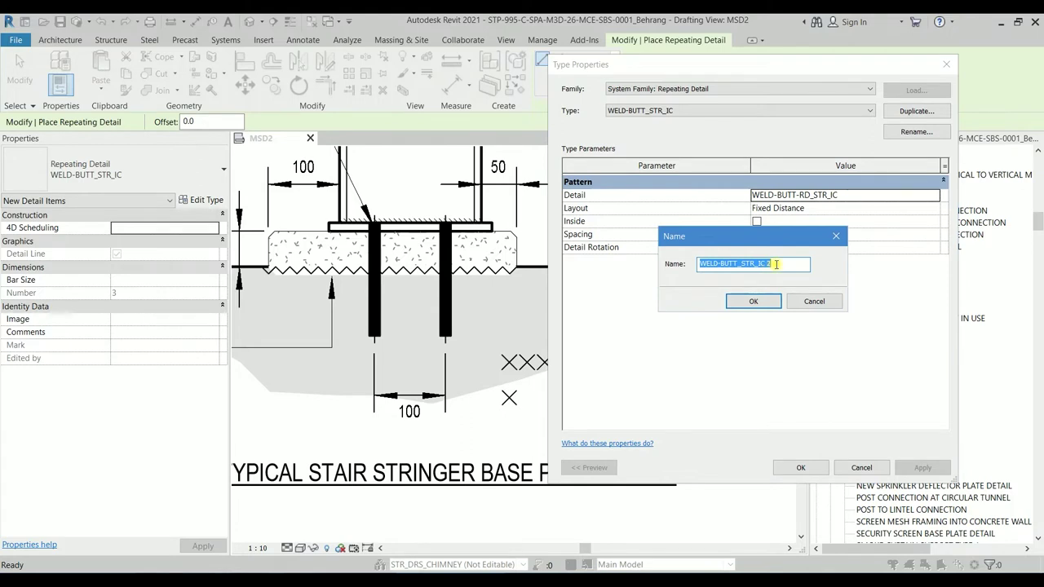
pyautogui.write('B')
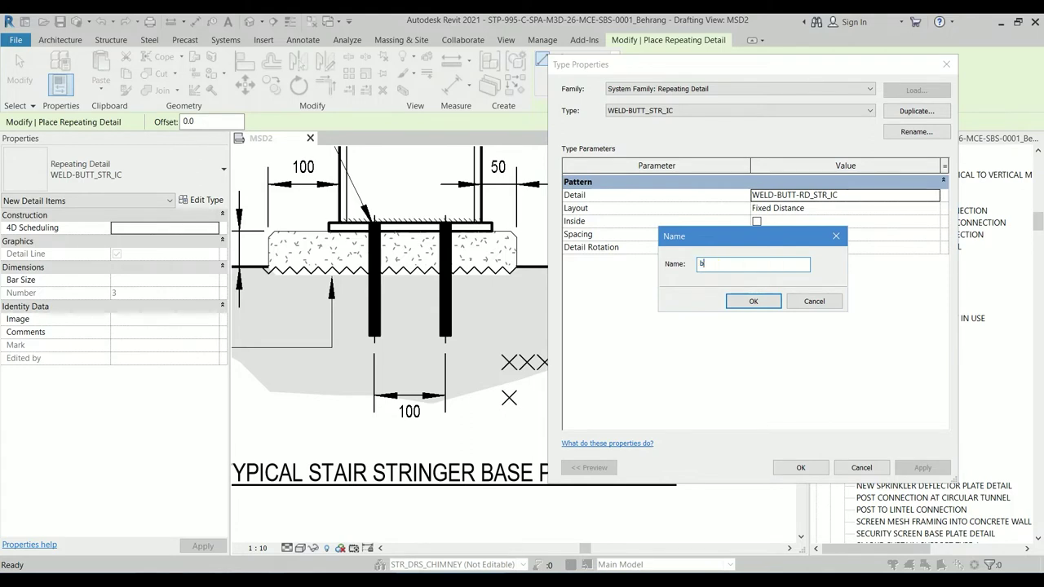
pyautogui.write('U')
pyautogui.write('_MR BIM')
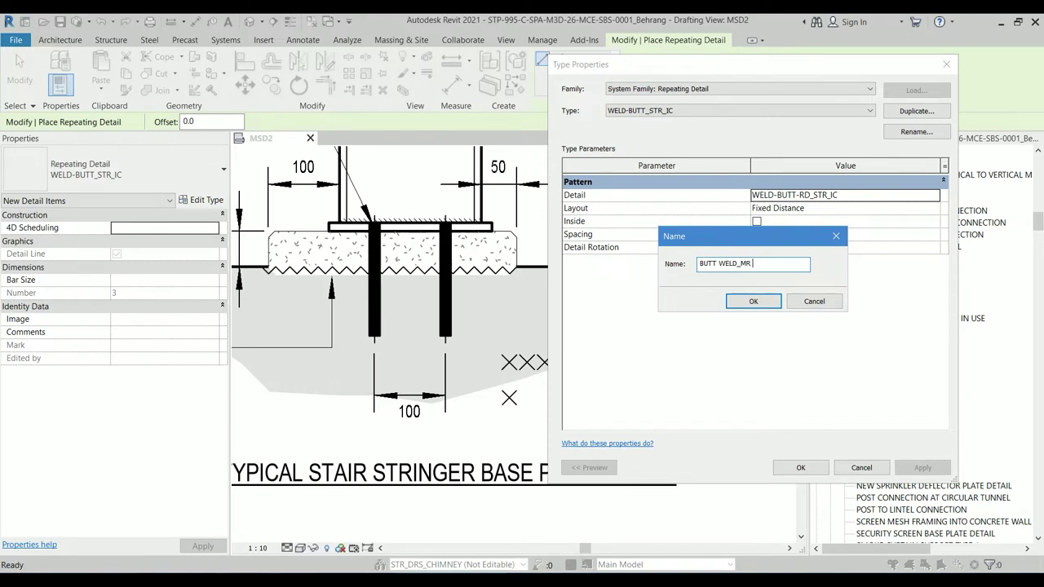
pyautogui.click(754, 301)
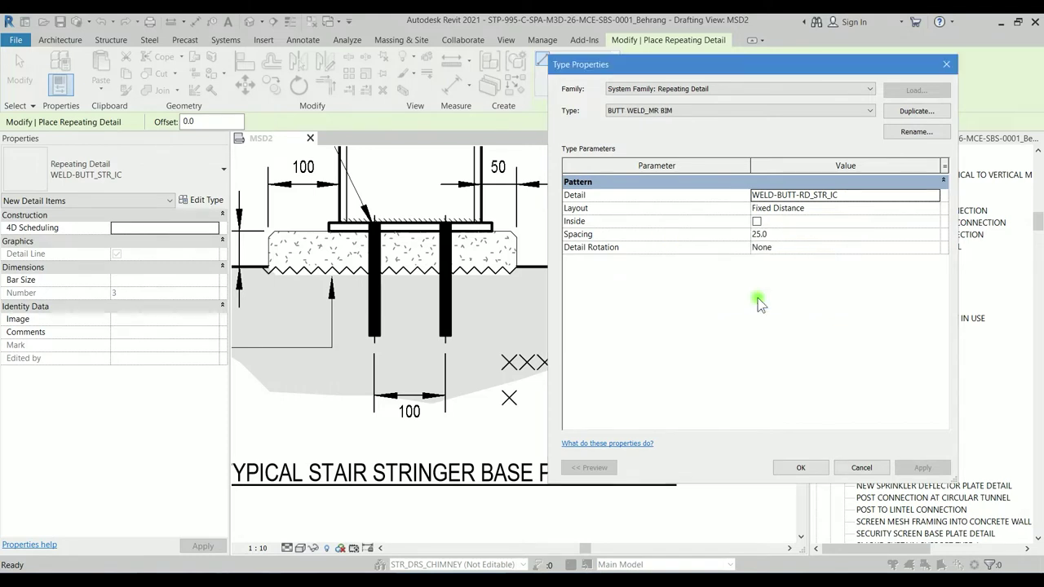
pyautogui.click(935, 195)
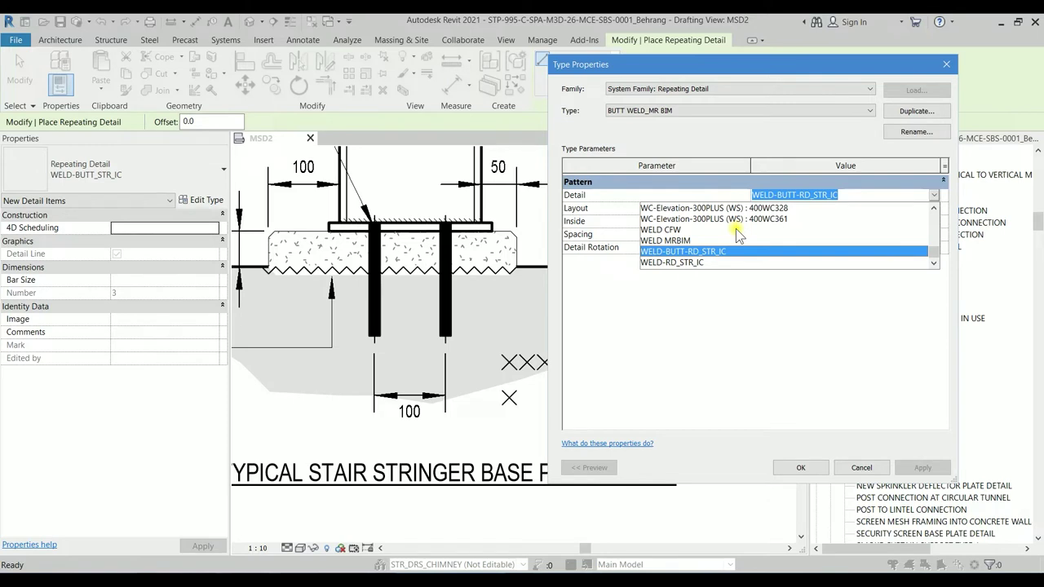
pyautogui.scroll(1, 689, 245)
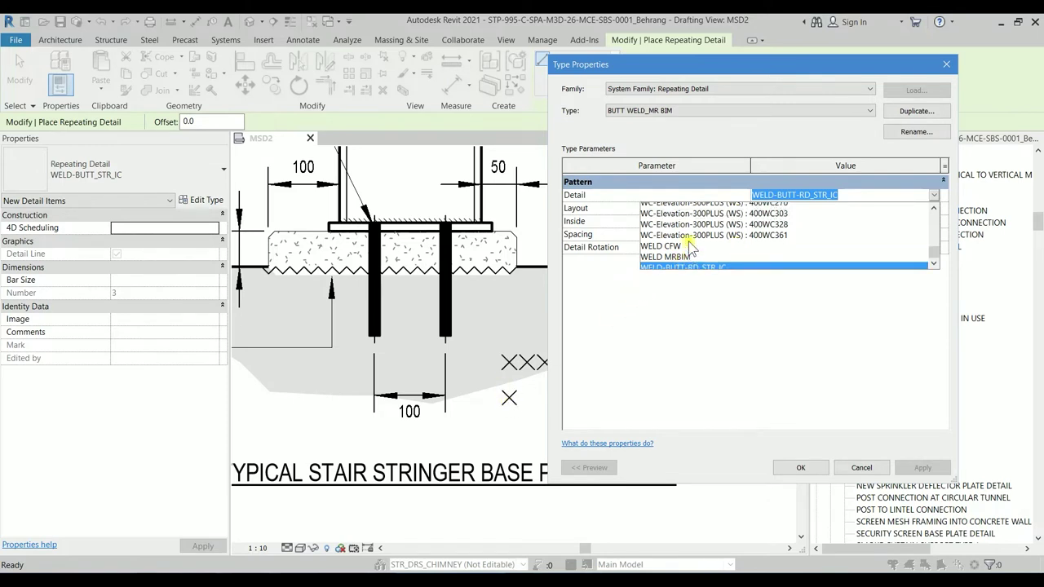
pyautogui.scroll(-1, 693, 249)
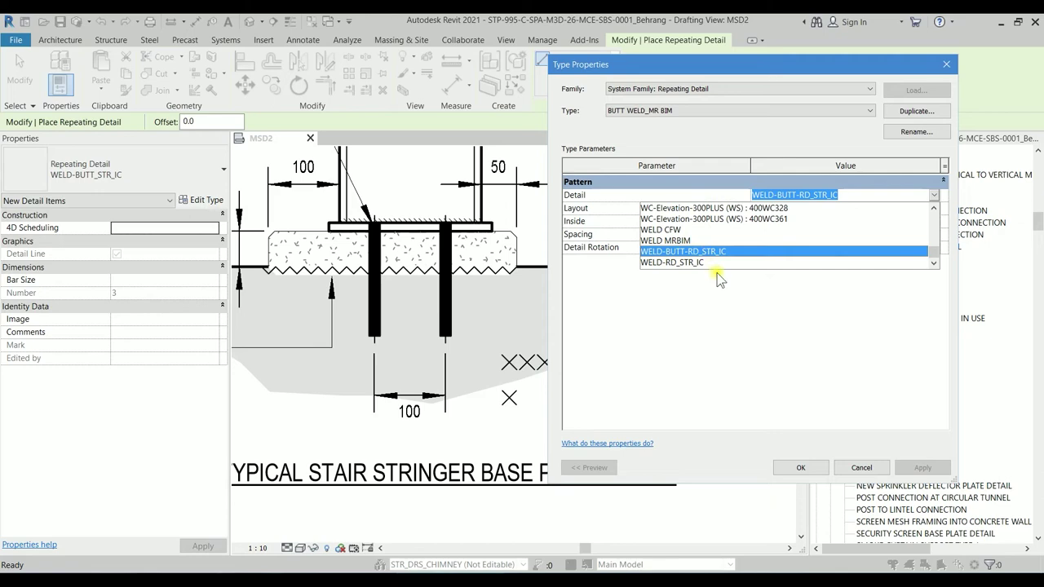
pyautogui.click(801, 468)
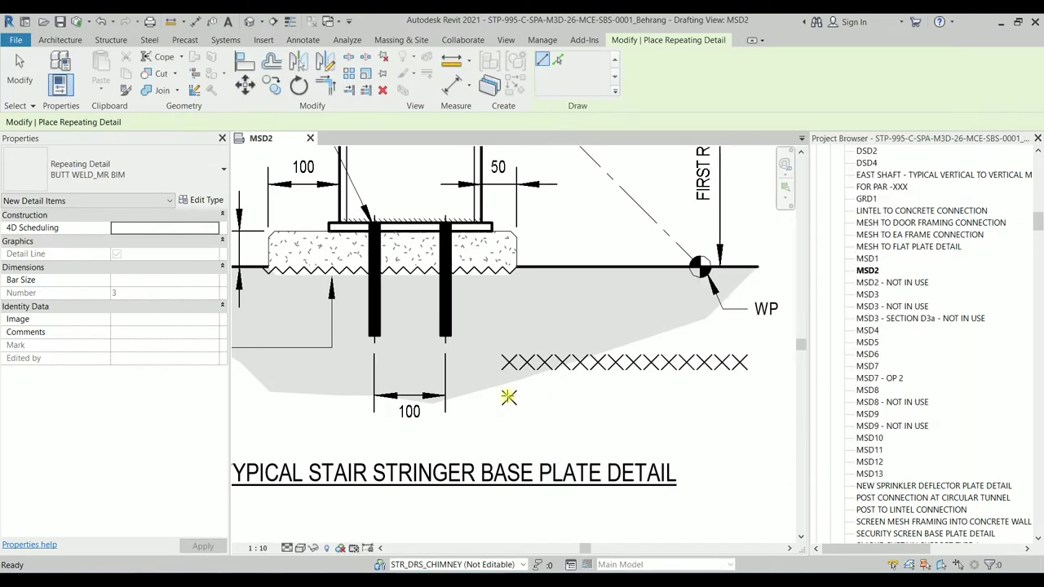
# Switch the row of weld crosses to the BUTT WELD_MR BIM type.
pyautogui.press('Escape')
pyautogui.press('Escape')
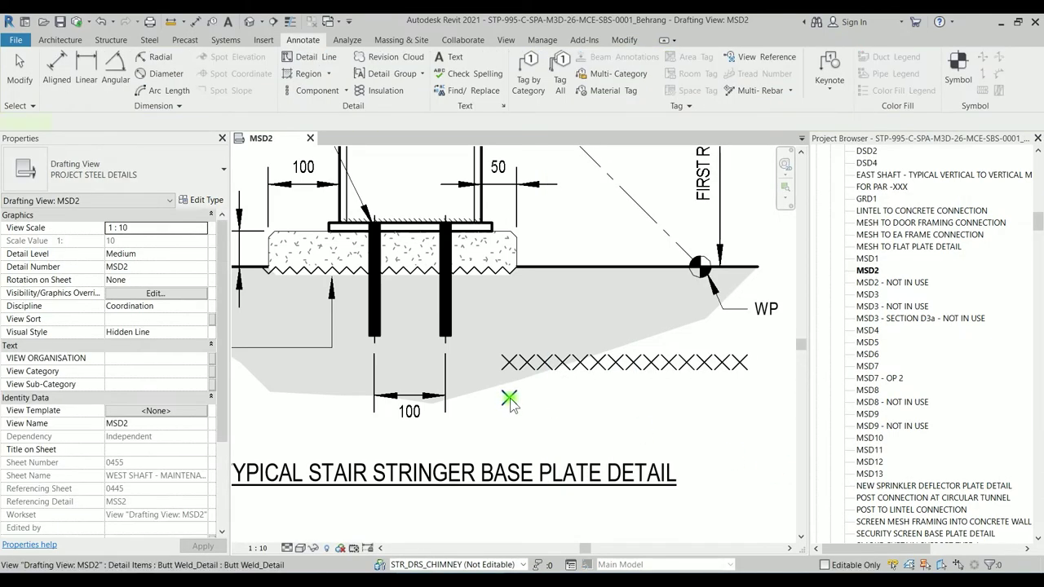
pyautogui.click(509, 399)
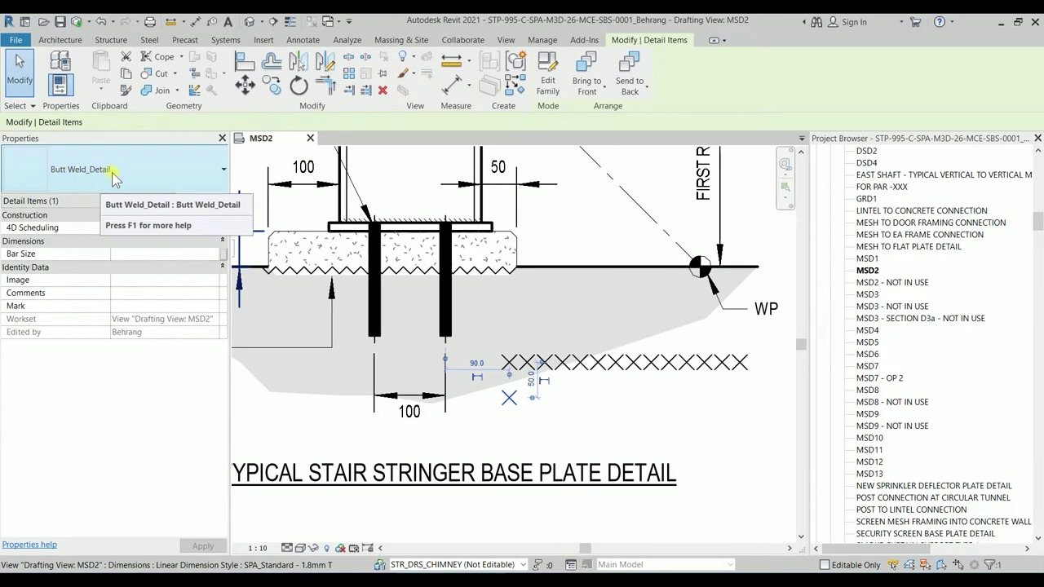
pyautogui.click(644, 400)
pyautogui.click(594, 361)
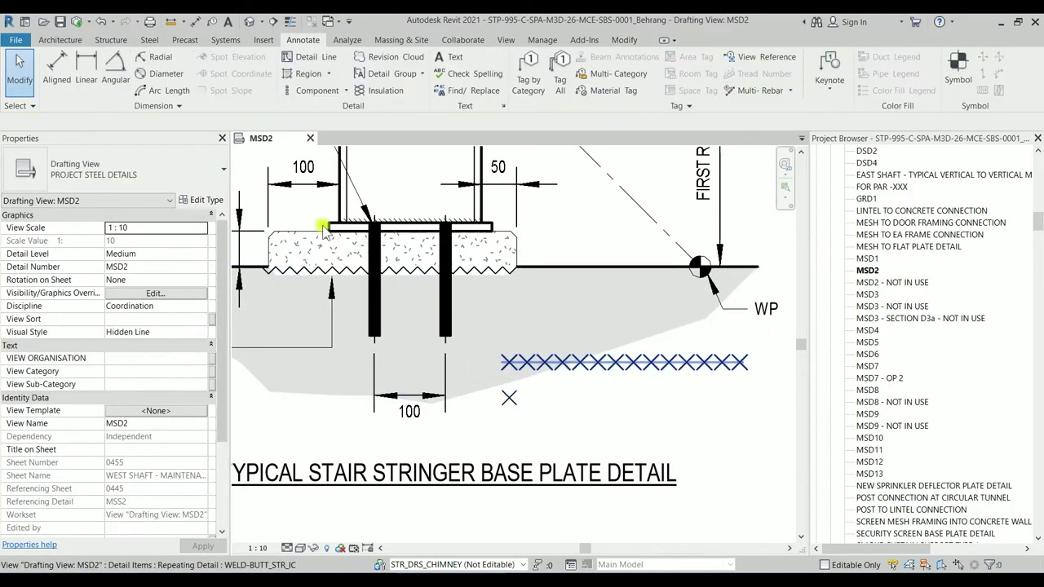
pyautogui.click(203, 200)
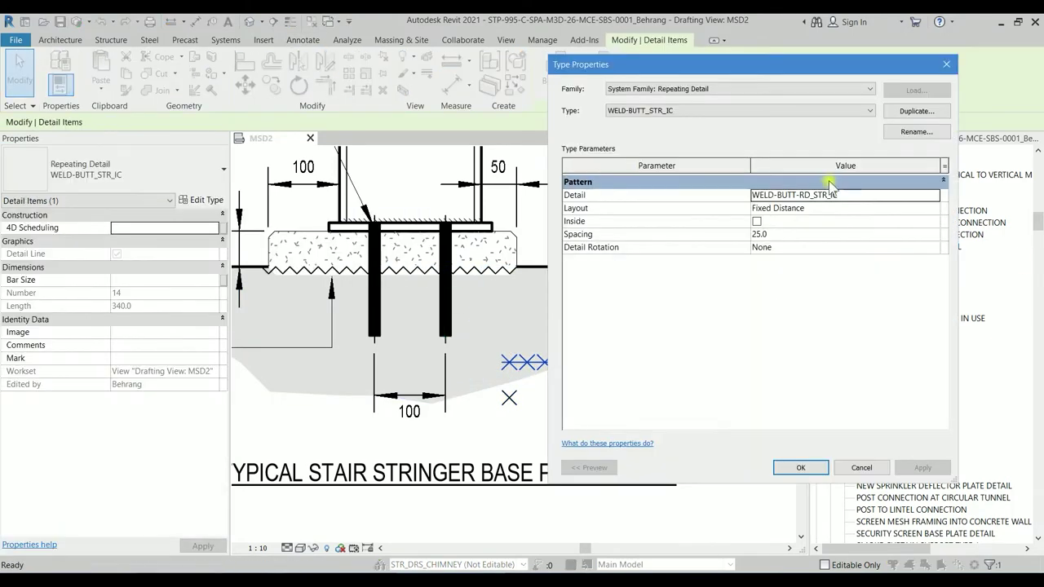
pyautogui.click(840, 108)
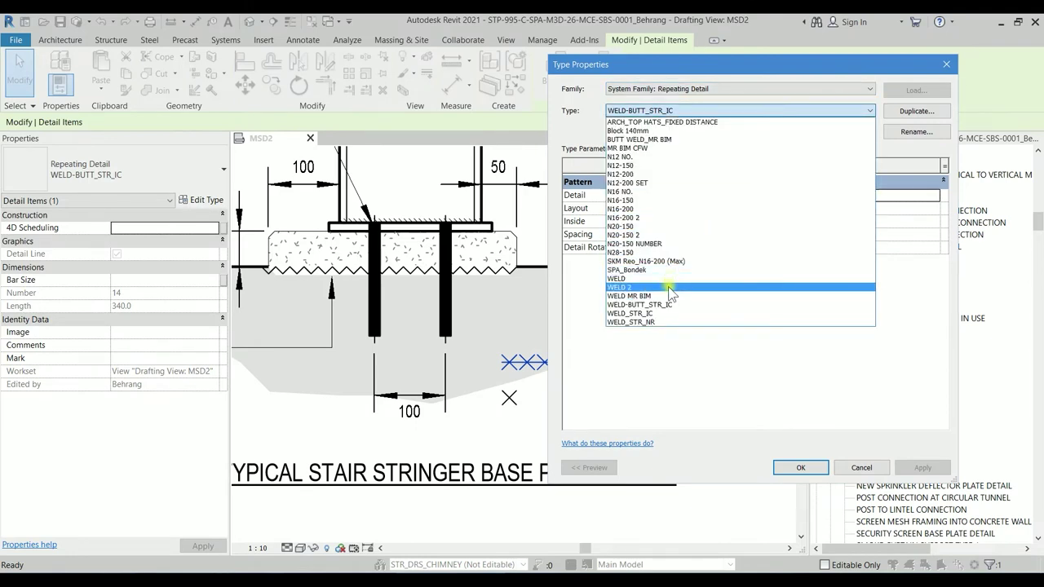
pyautogui.click(676, 138)
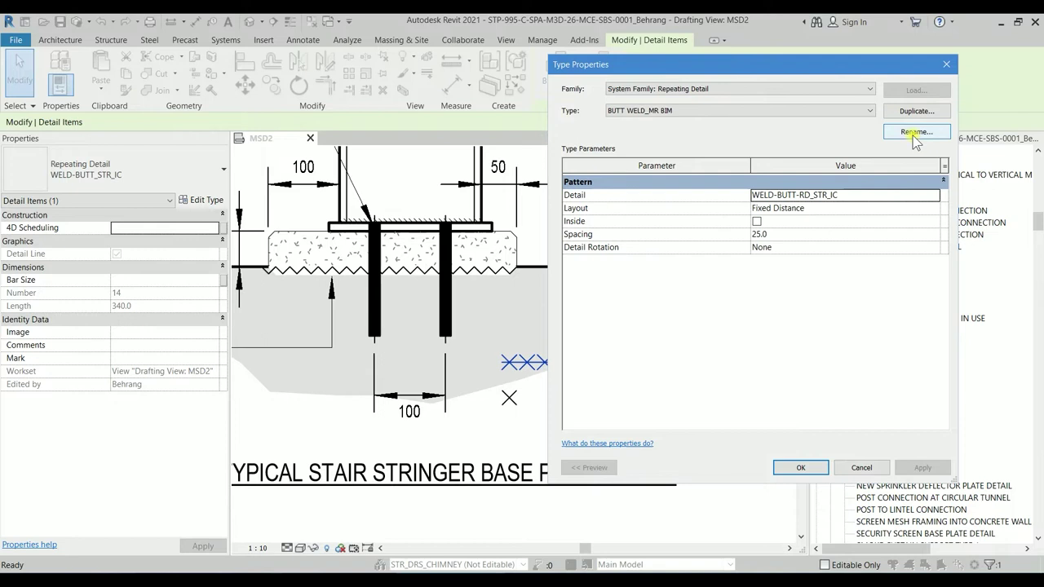
# Set the type's repeated Detail to Butt Weld_Detail with spacing 21 and apply it.
pyautogui.click(934, 197)
pyautogui.write('B')
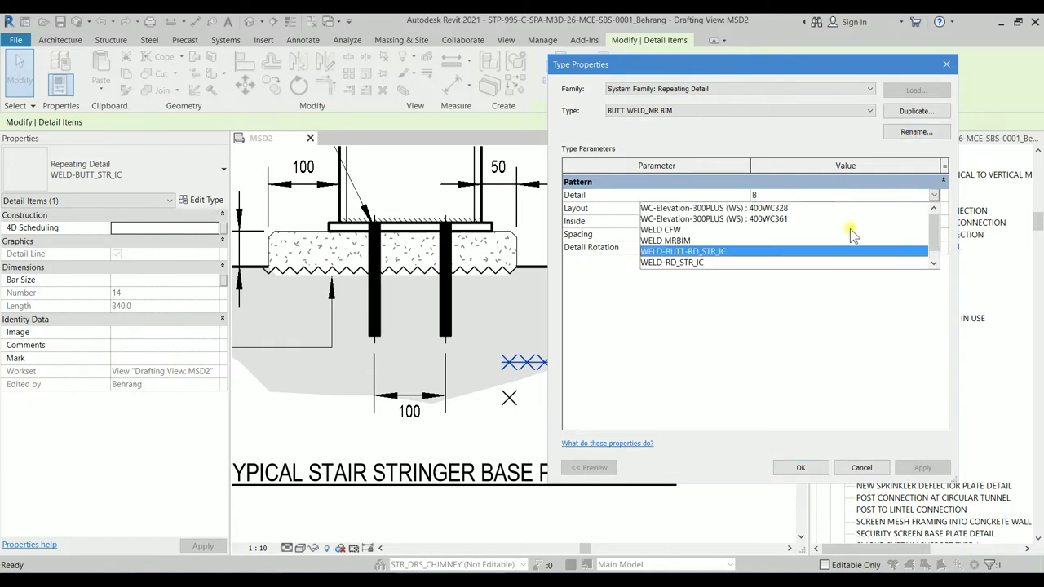
pyautogui.write('b')
pyautogui.scroll(-1, 726, 241)
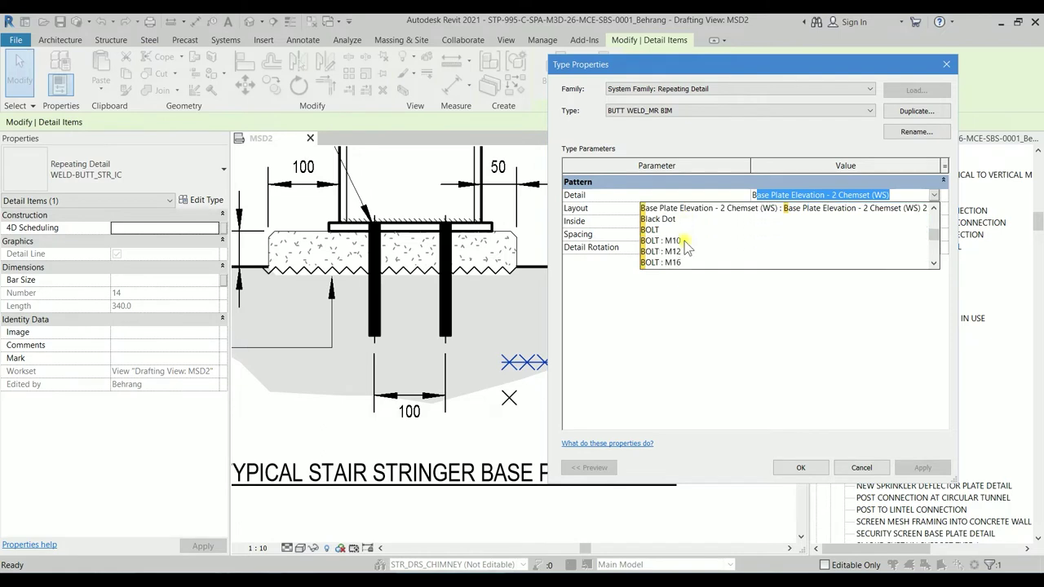
pyautogui.scroll(-1, 718, 244)
pyautogui.scroll(2, 701, 245)
pyautogui.scroll(-2, 685, 248)
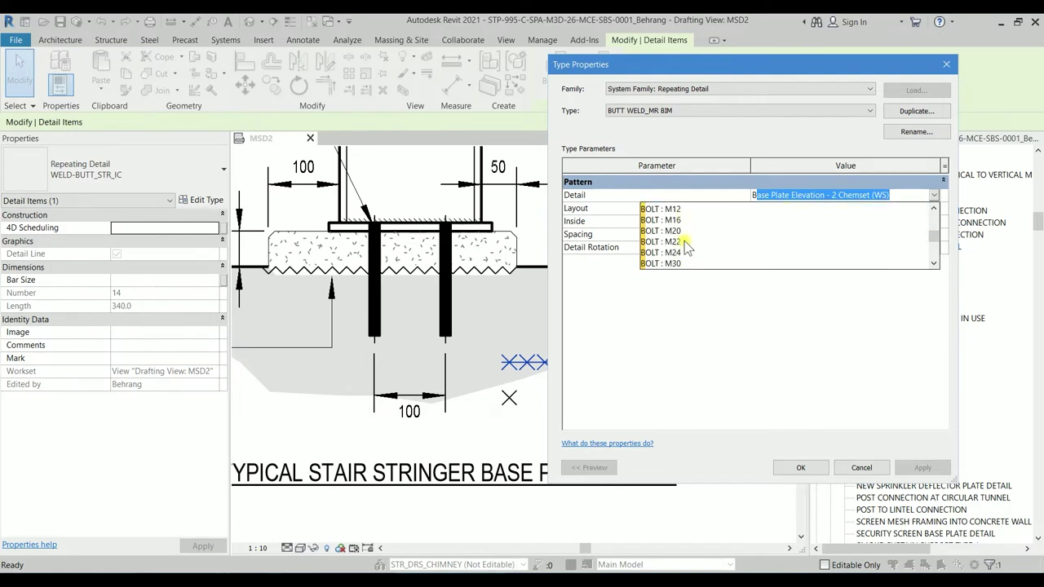
pyautogui.scroll(-2, 685, 248)
pyautogui.scroll(-1, 686, 249)
pyautogui.scroll(-2, 685, 248)
pyautogui.scroll(-2, 686, 249)
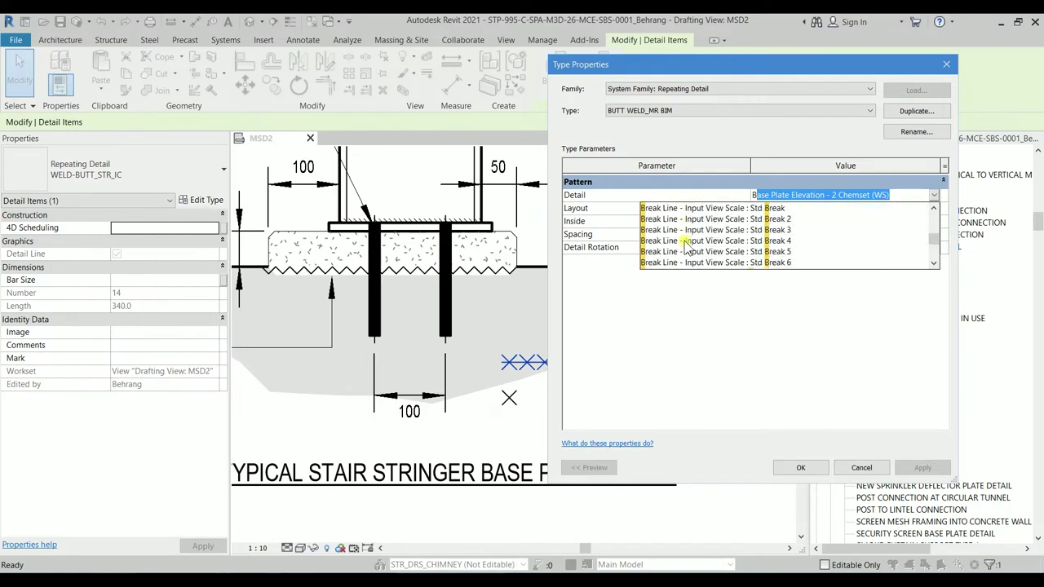
pyautogui.scroll(-2, 685, 249)
pyautogui.scroll(-1, 685, 249)
pyautogui.scroll(-1, 686, 249)
pyautogui.scroll(2, 685, 248)
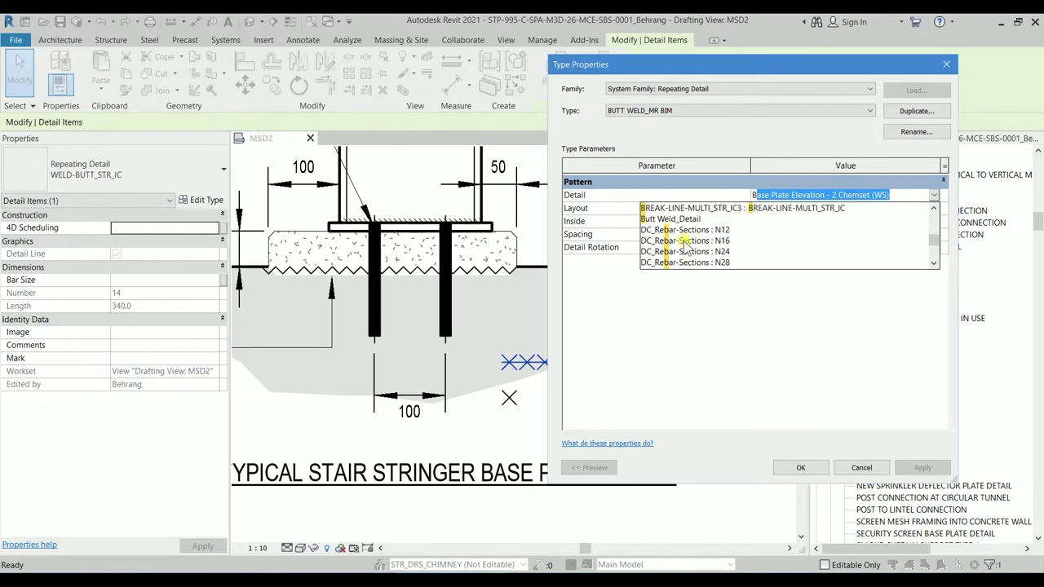
pyautogui.scroll(1, 687, 248)
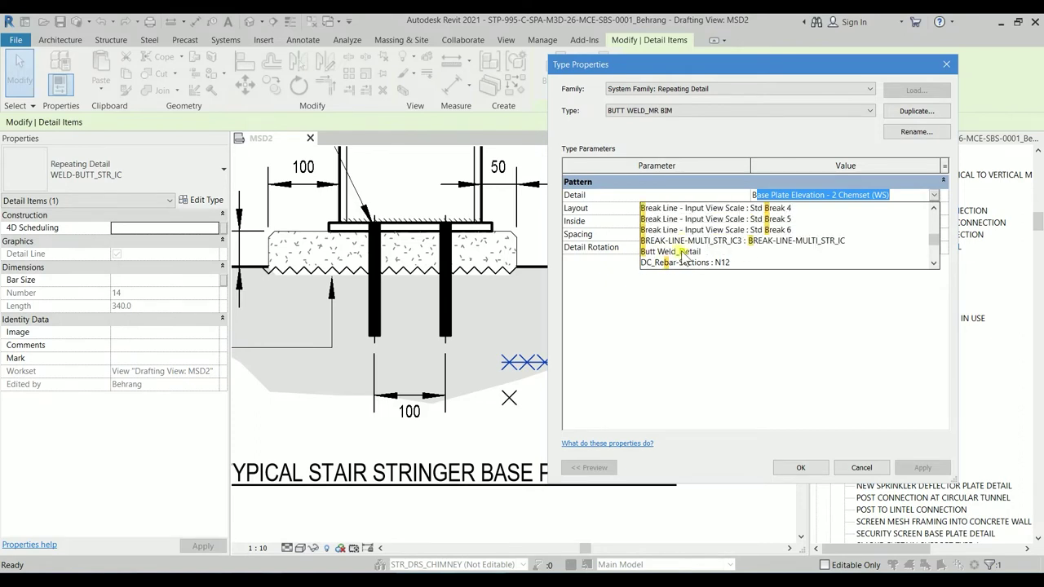
pyautogui.press('Escape')
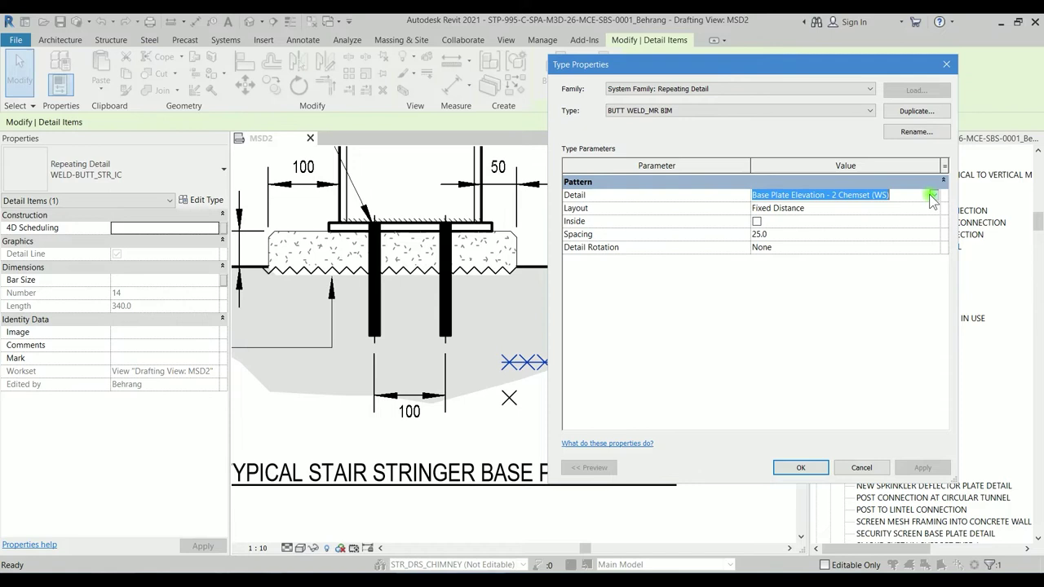
pyautogui.click(932, 197)
pyautogui.write('Butt Weld_Detail')
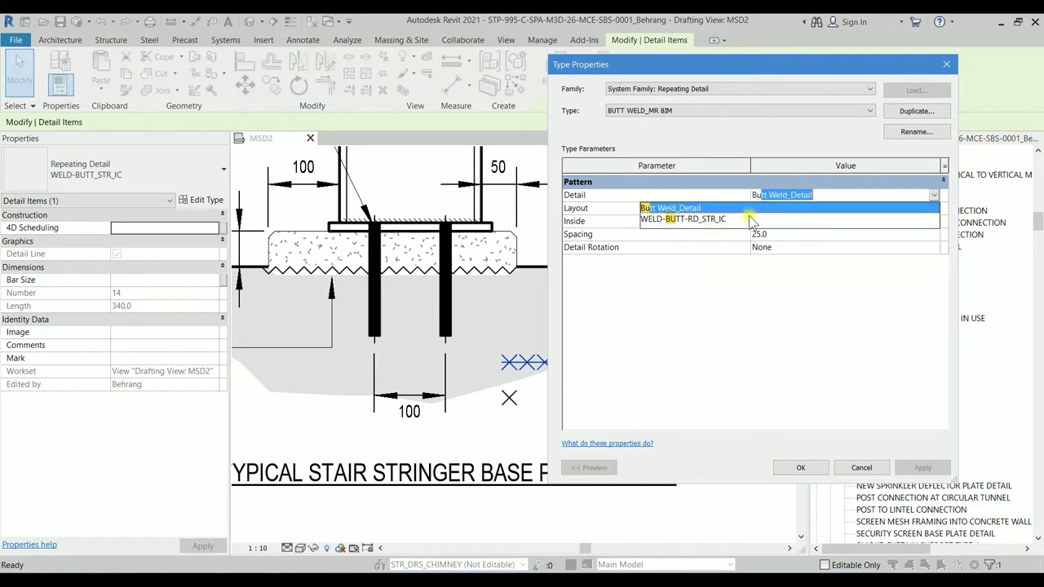
pyautogui.click(733, 207)
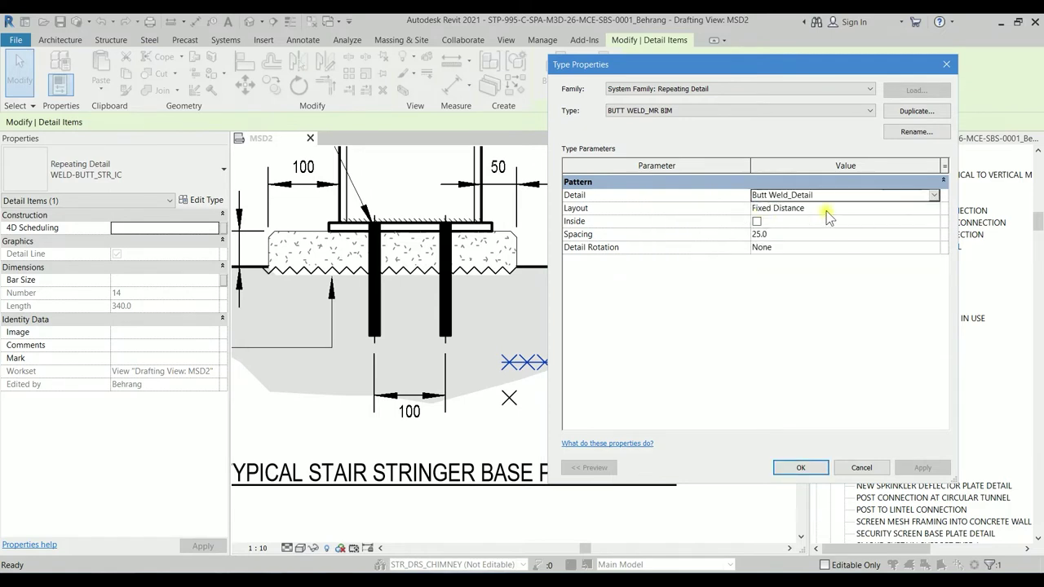
pyautogui.click(779, 234)
pyautogui.write('21')
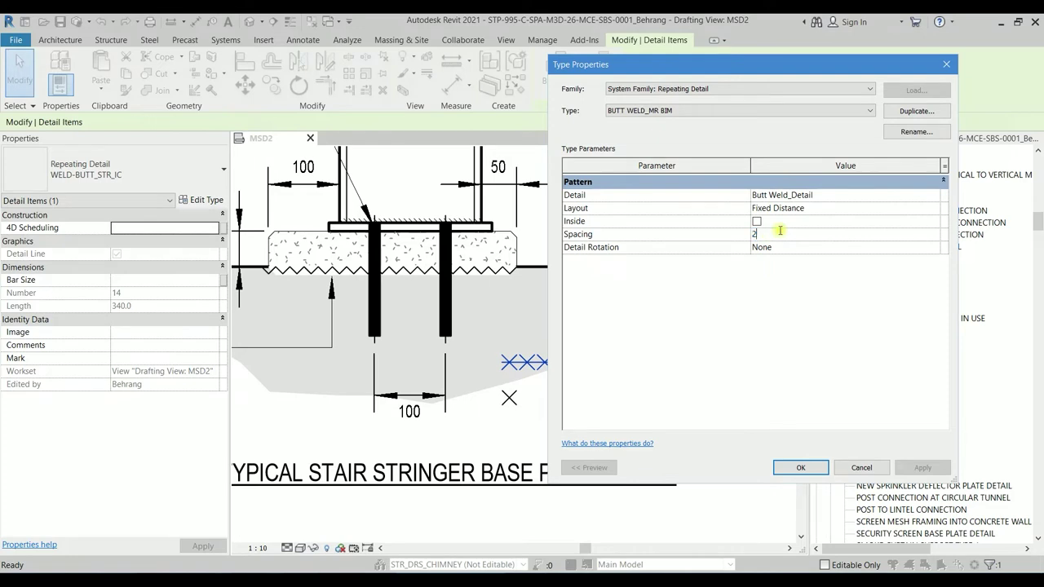
pyautogui.click(802, 468)
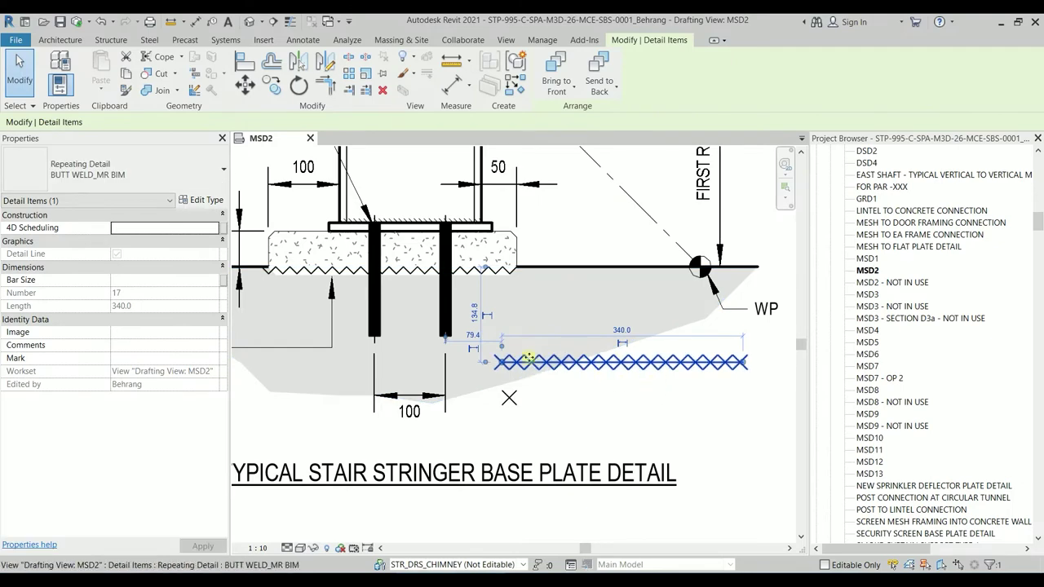
# Select the BUTT WELD_MR BIM repeating detail and try a type spacing of 22.
pyautogui.scroll(1, 526, 364)
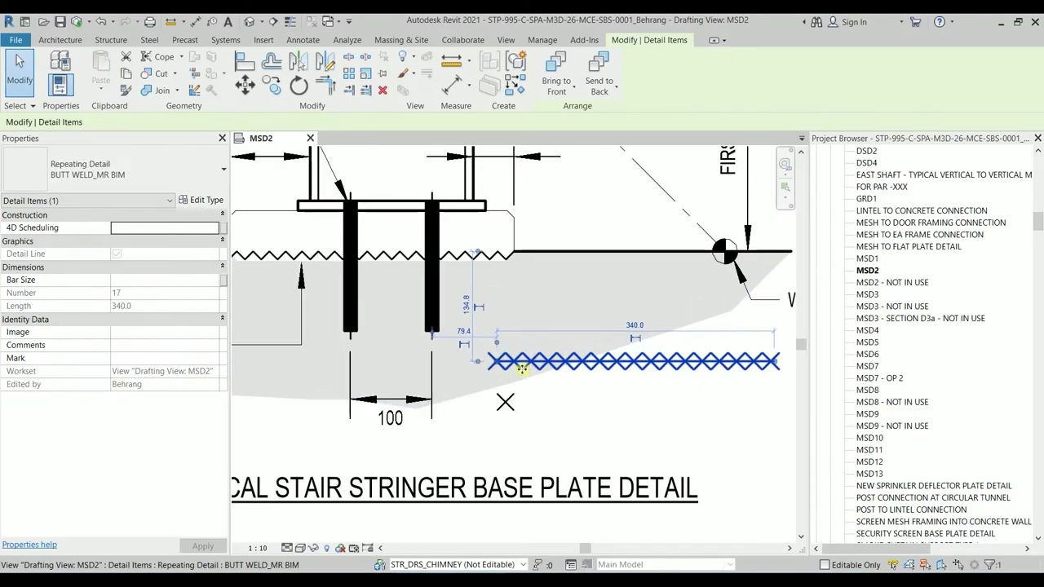
pyautogui.scroll(2, 522, 369)
pyautogui.click(629, 429)
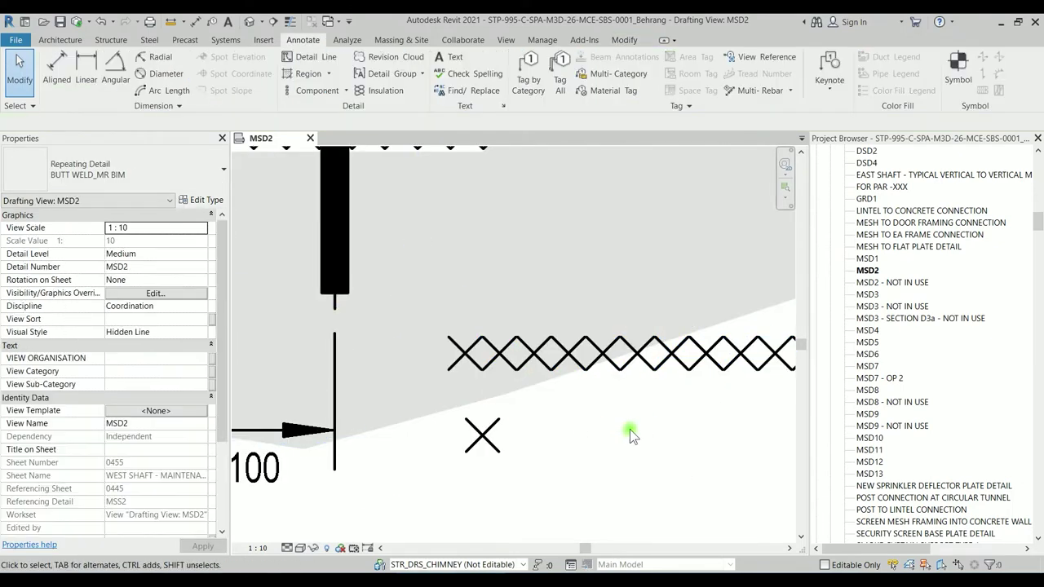
pyautogui.click(631, 367)
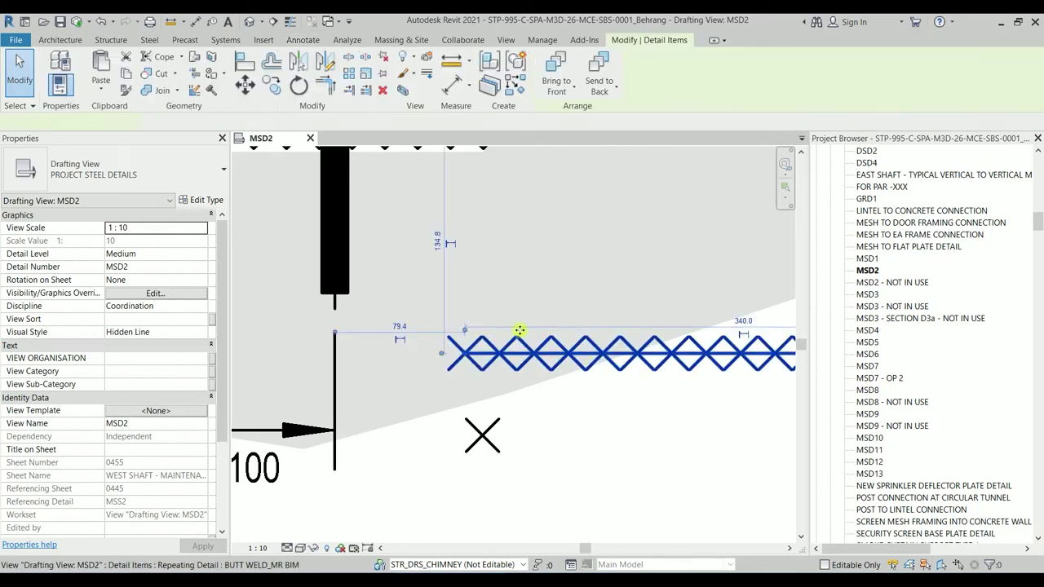
pyautogui.click(193, 202)
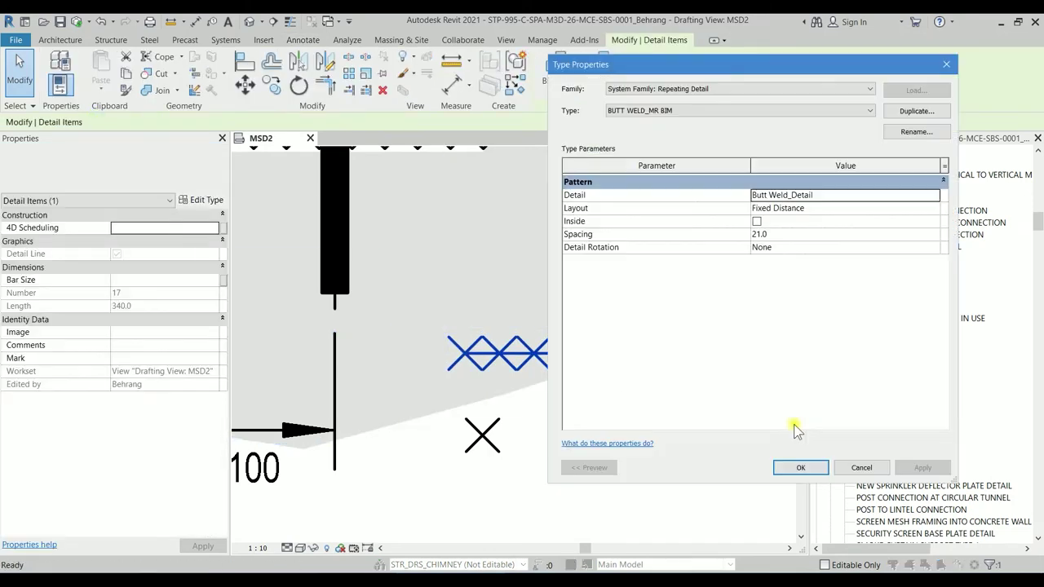
pyautogui.click(783, 235)
pyautogui.write('22')
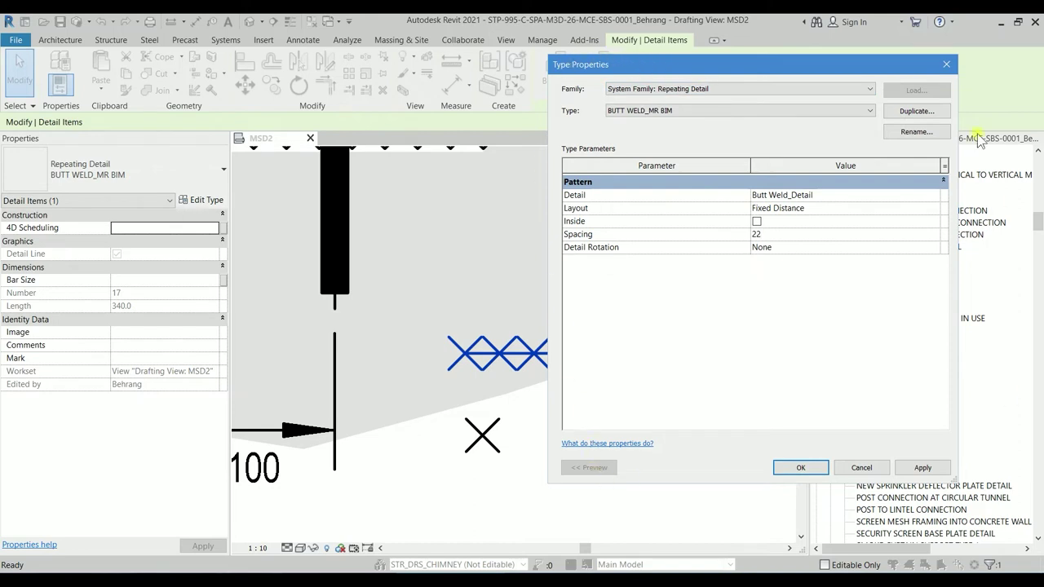
pyautogui.click(938, 469)
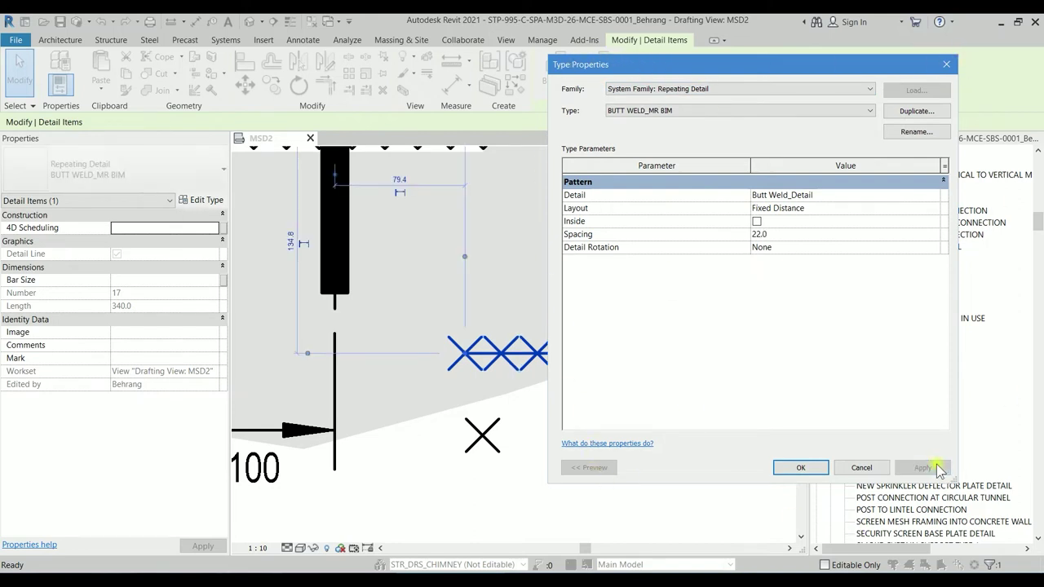
# Try a spacing of 25, then settle on 24.0 and confirm.
pyautogui.click(780, 233)
pyautogui.write('25')
pyautogui.click(922, 467)
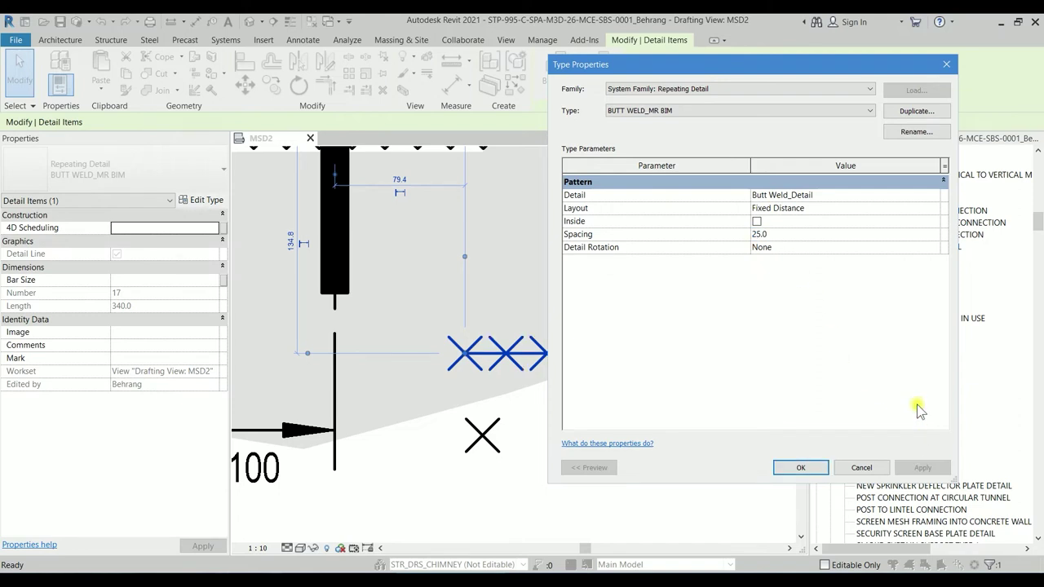
pyautogui.click(800, 235)
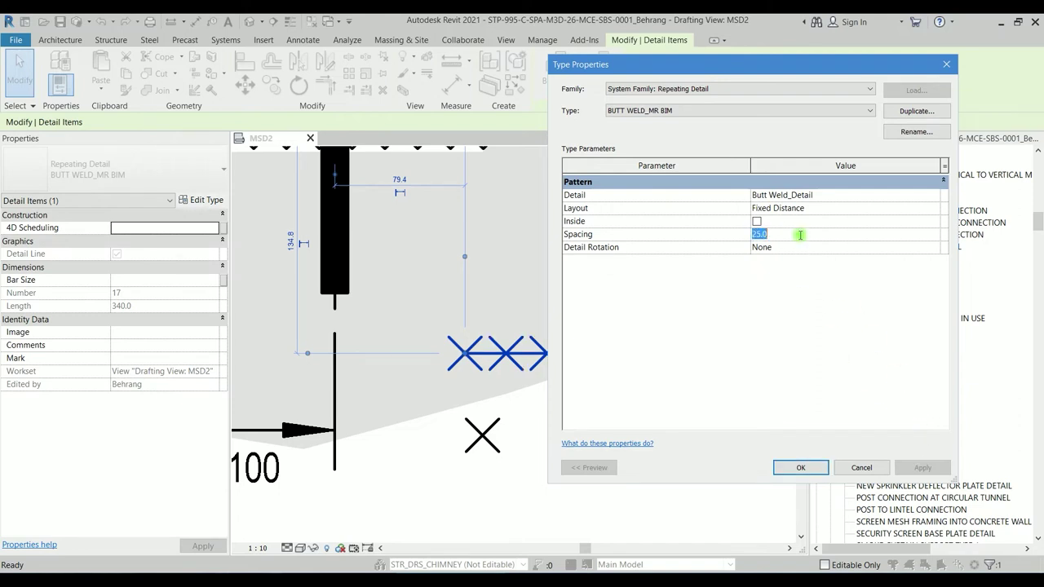
pyautogui.write('24')
pyautogui.click(922, 467)
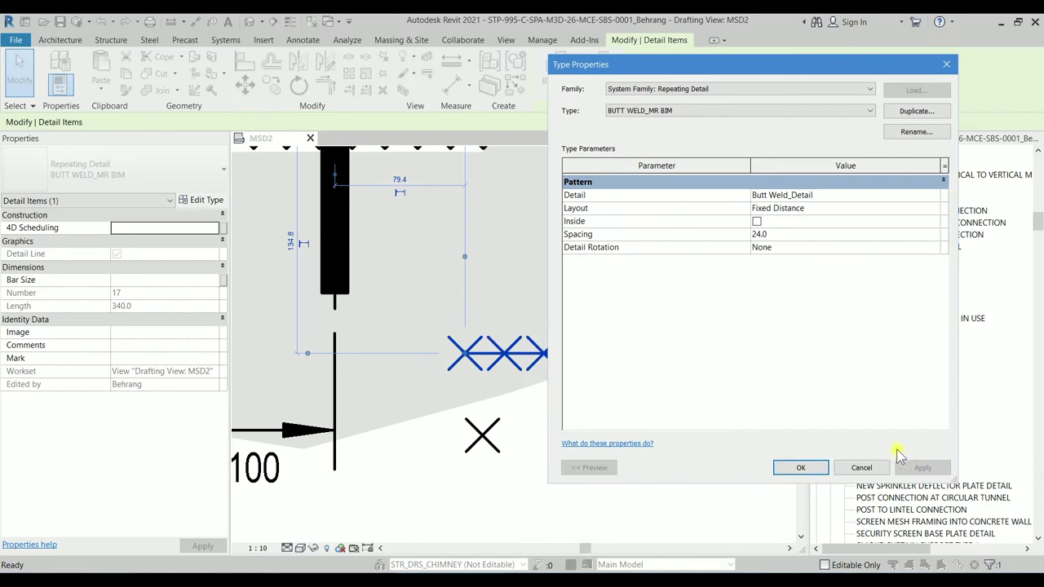
pyautogui.click(800, 467)
pyautogui.press('Escape')
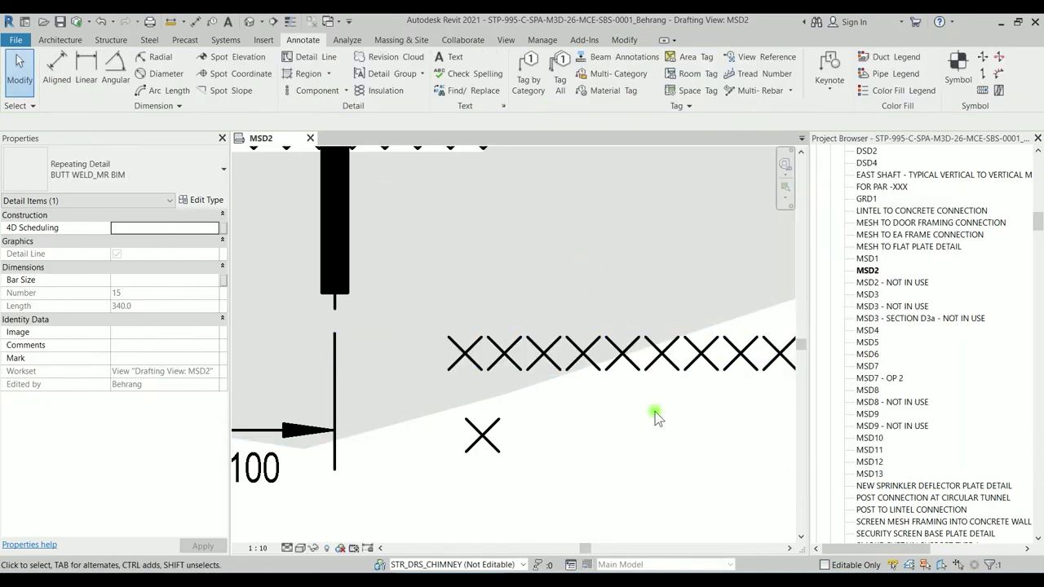
pyautogui.scroll(-2, 709, 390)
pyautogui.scroll(-1, 709, 388)
pyautogui.scroll(-1, 708, 385)
pyautogui.scroll(1, 698, 383)
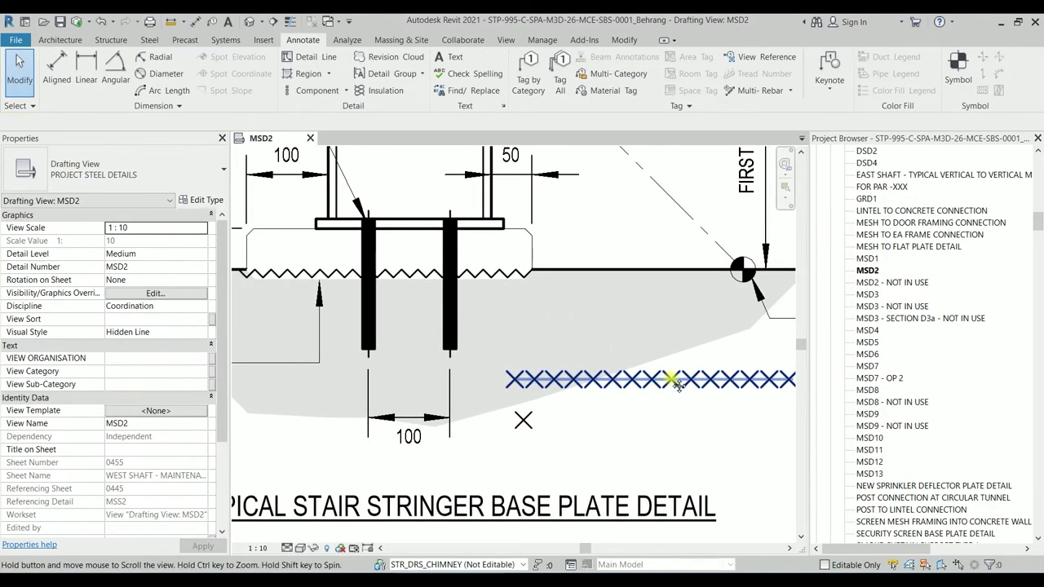
pyautogui.click(689, 380)
pyautogui.scroll(-2, 689, 383)
pyautogui.scroll(-1, 669, 396)
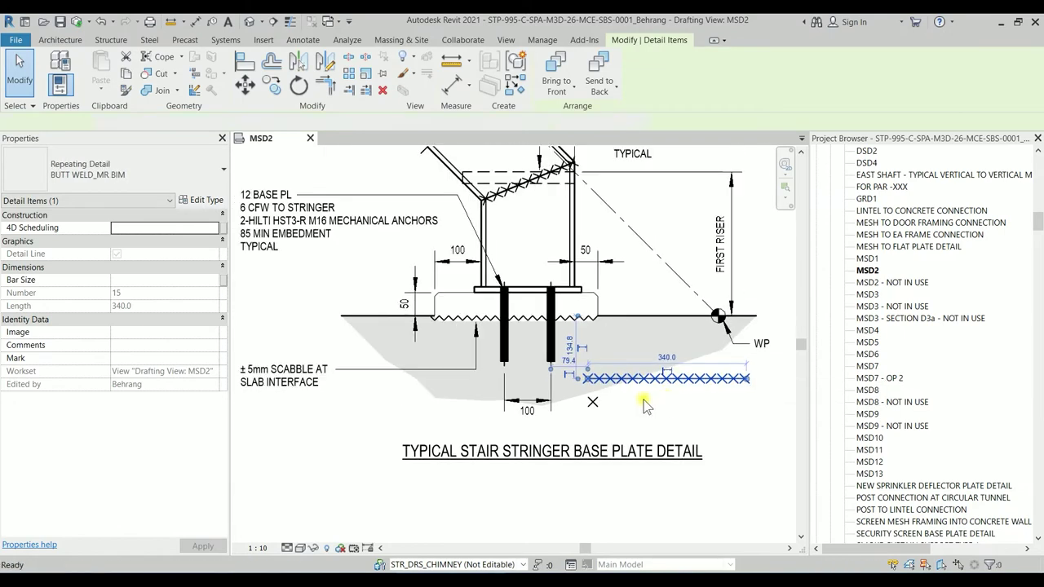
pyautogui.scroll(2, 620, 402)
pyautogui.press('c')
pyautogui.press('s')
pyautogui.click(603, 402)
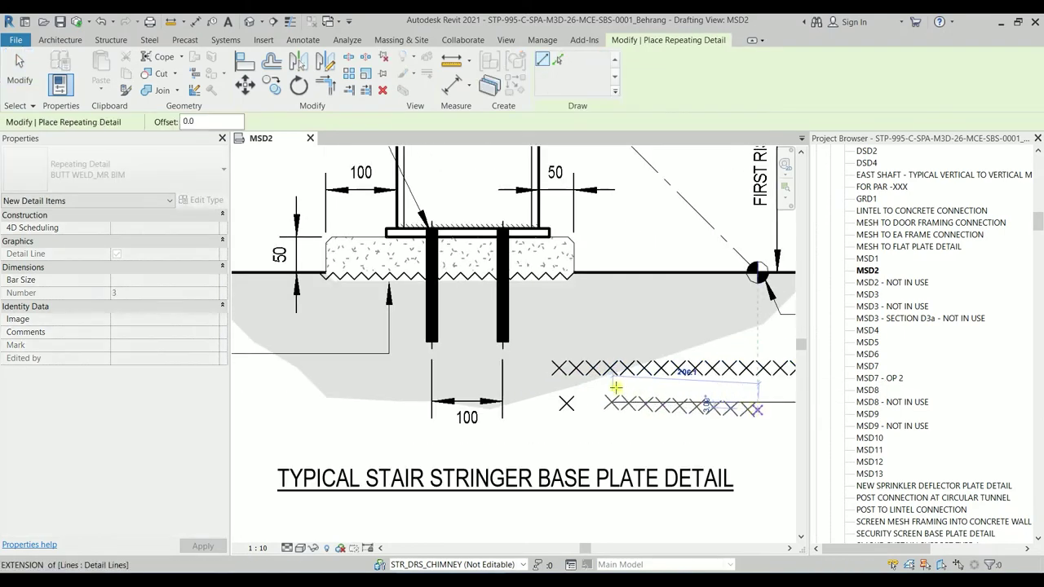
pyautogui.press('Escape')
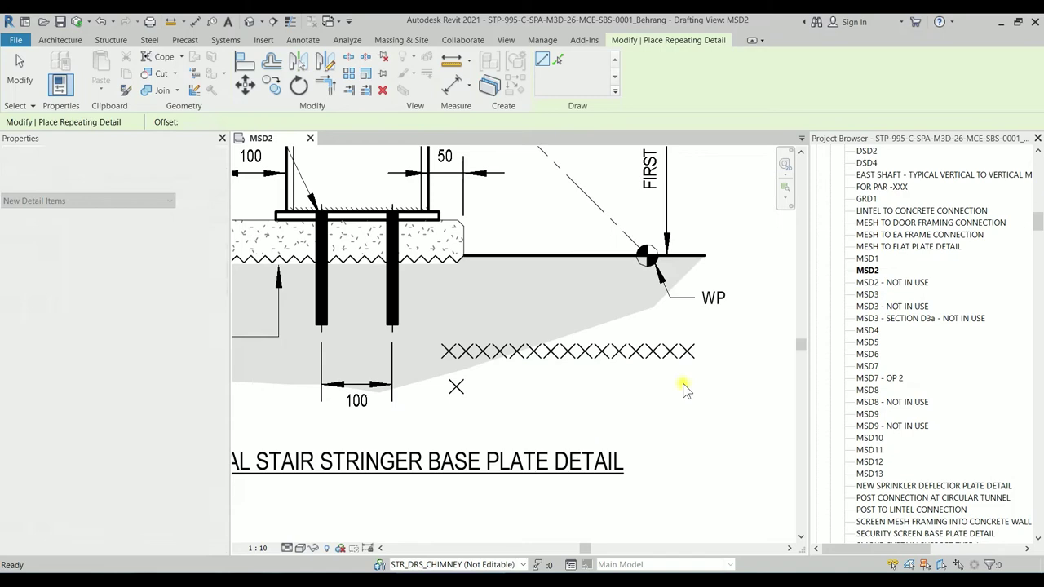
pyautogui.press('Escape')
pyautogui.click(587, 352)
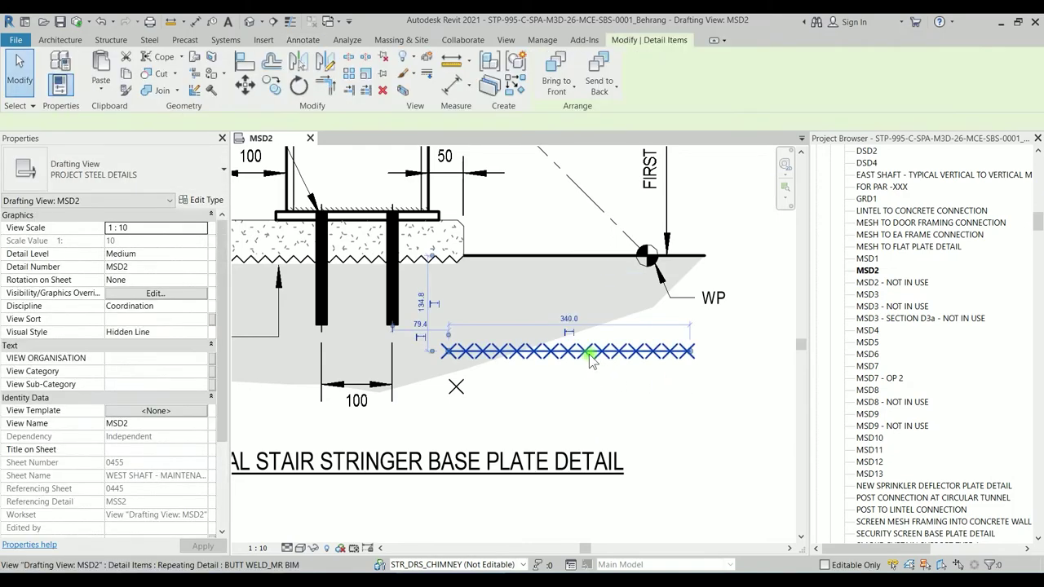
pyautogui.moveTo(588, 353)
pyautogui.mouseDown(button='middle')
pyautogui.moveTo(630, 400)
pyautogui.moveTo(697, 440)
pyautogui.mouseUp(button='middle')
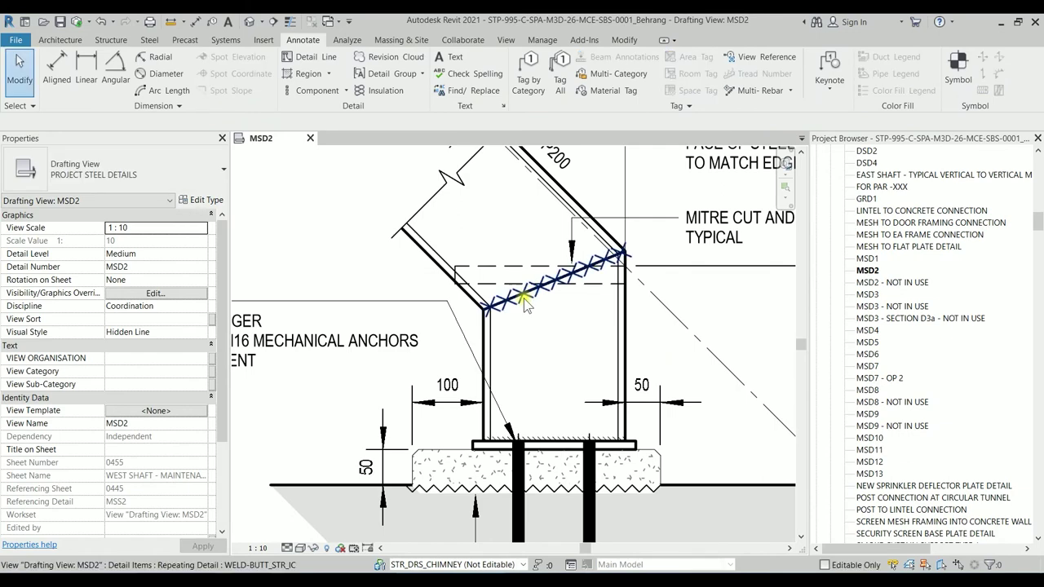
pyautogui.click(529, 293)
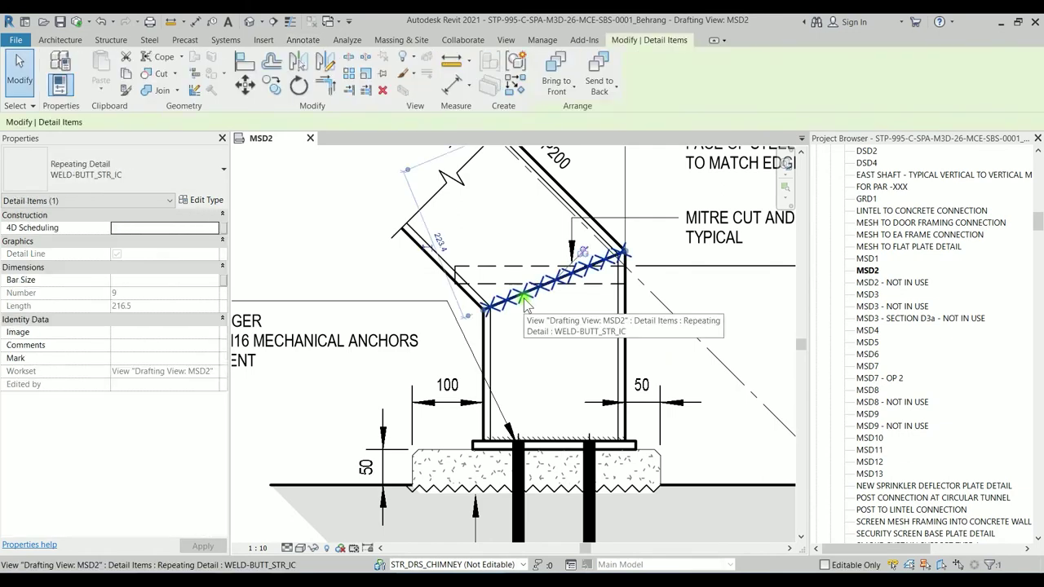
pyautogui.click(598, 348)
pyautogui.moveTo(601, 354); pyautogui.dragTo(563, 237, button='middle')
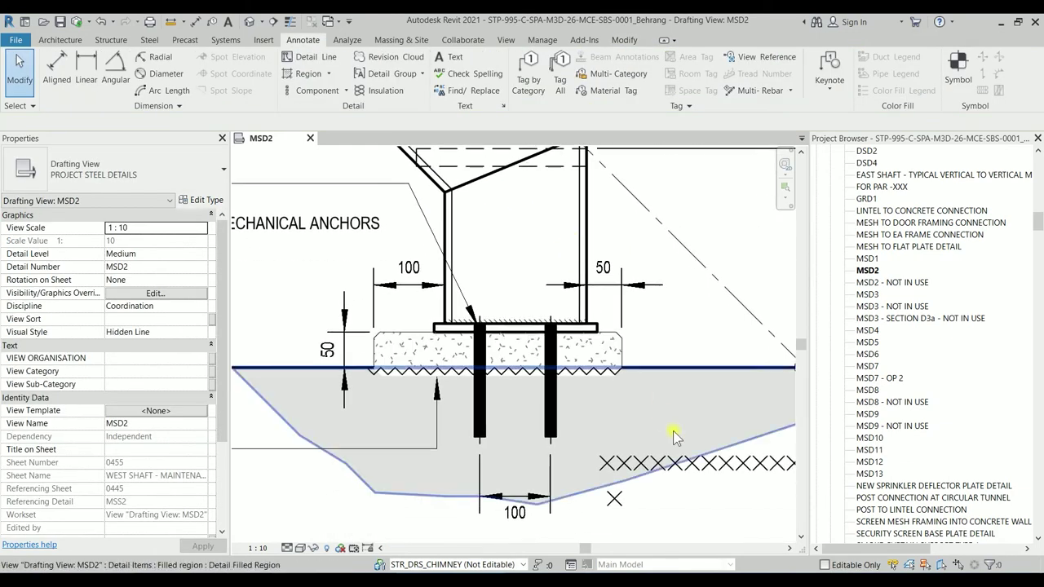
pyautogui.click(691, 472)
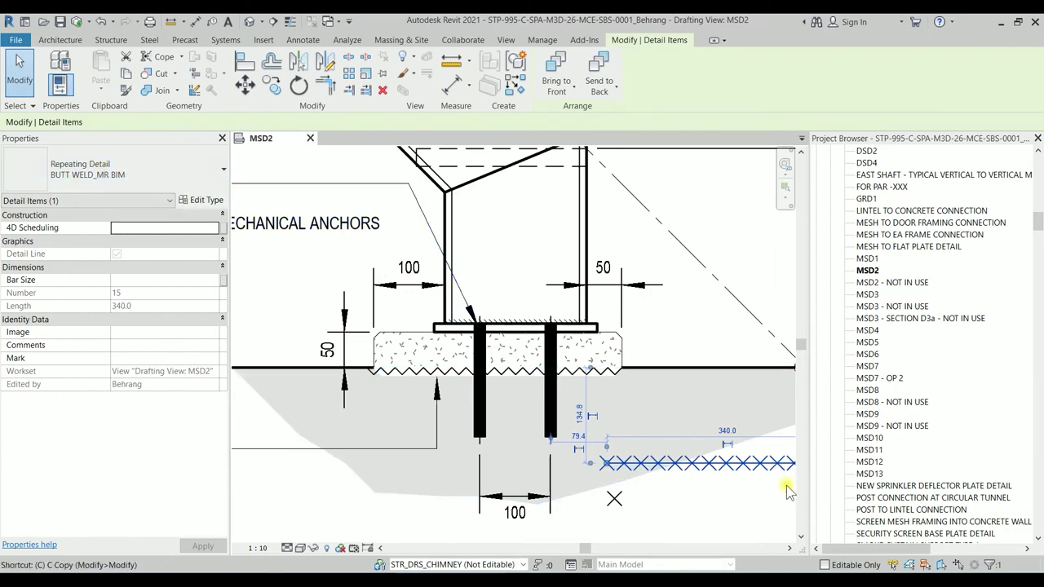
pyautogui.press('c')
pyautogui.press('s')
pyautogui.press('Escape')
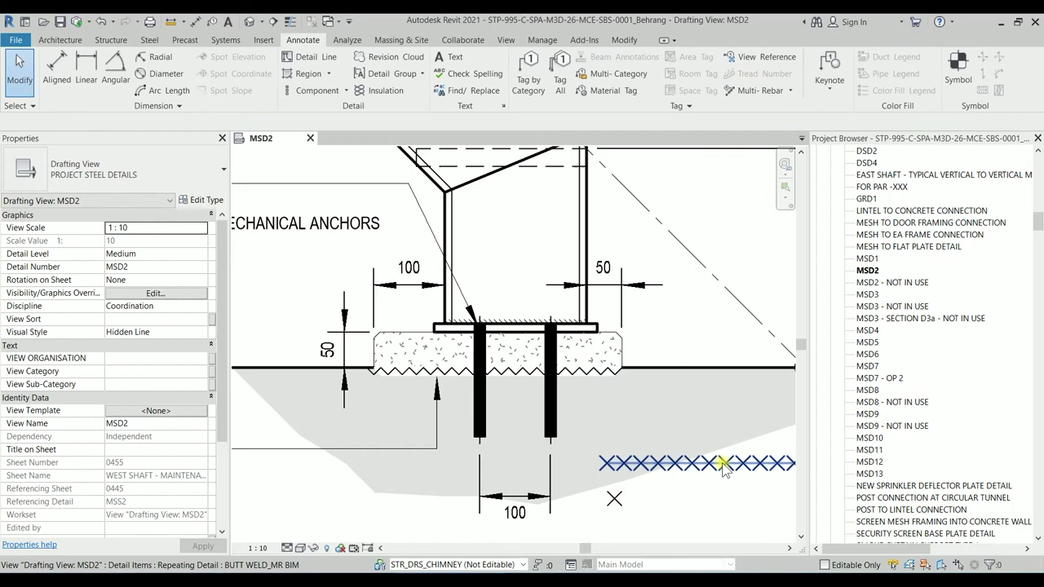
pyautogui.click(718, 463)
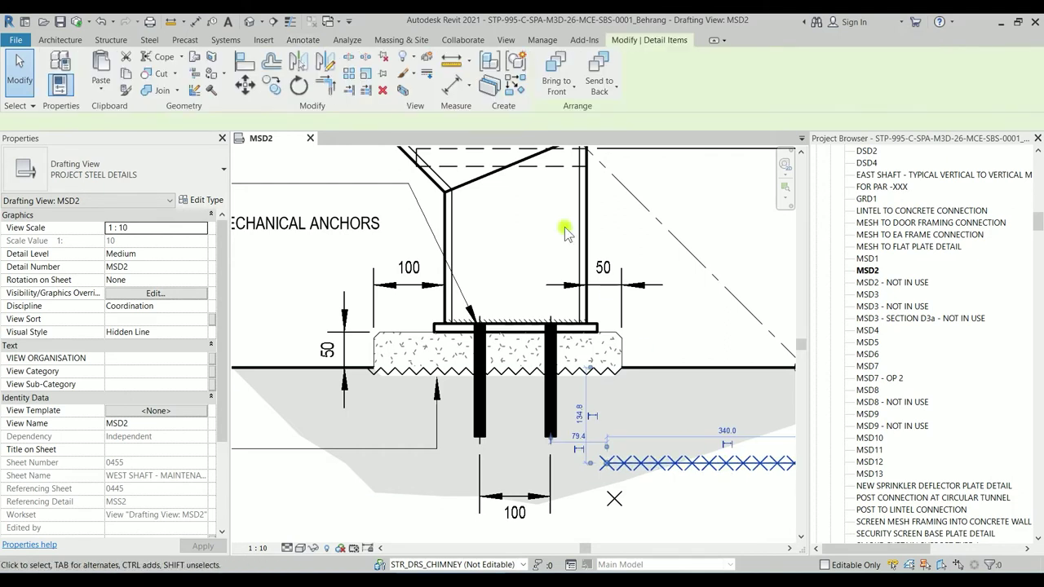
# Draw a similar butt-weld detail from the inner to the outer mitre corner.
pyautogui.click(516, 85)
pyautogui.click(443, 194)
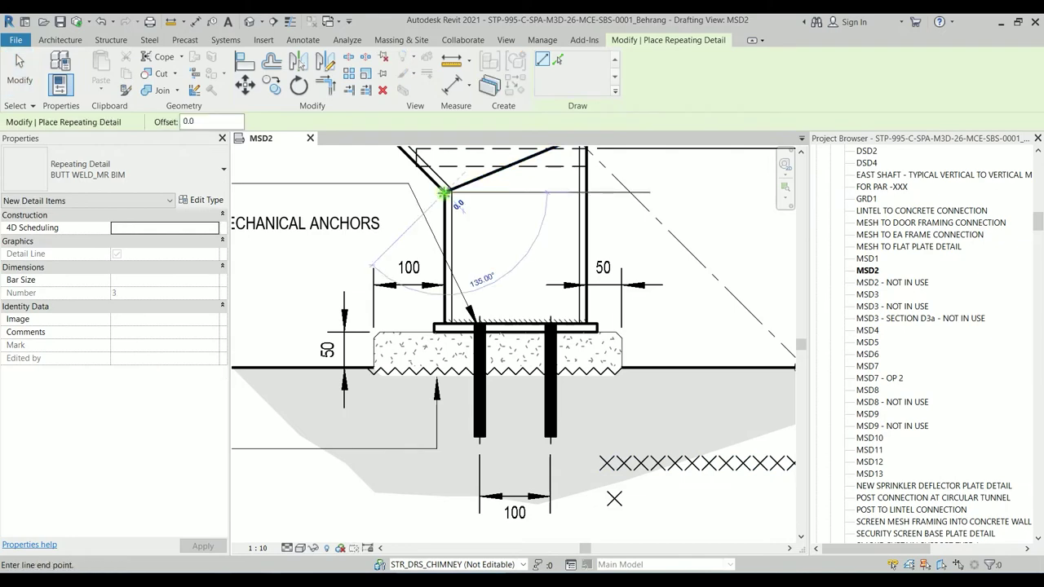
pyautogui.moveTo(443, 193); pyautogui.dragTo(489, 269, button='middle')
pyautogui.scroll(1, 490, 269)
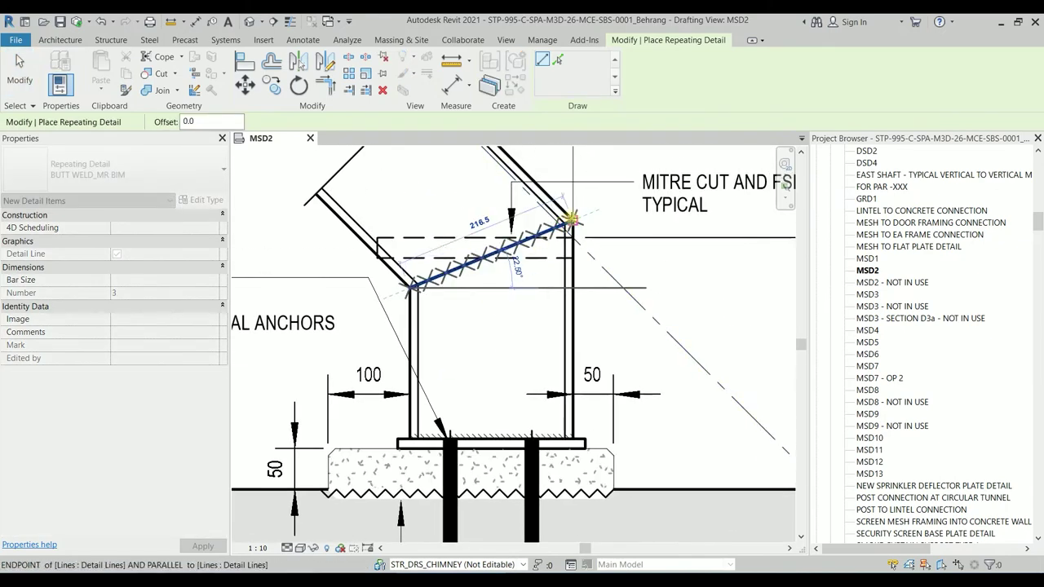
pyautogui.click(607, 214)
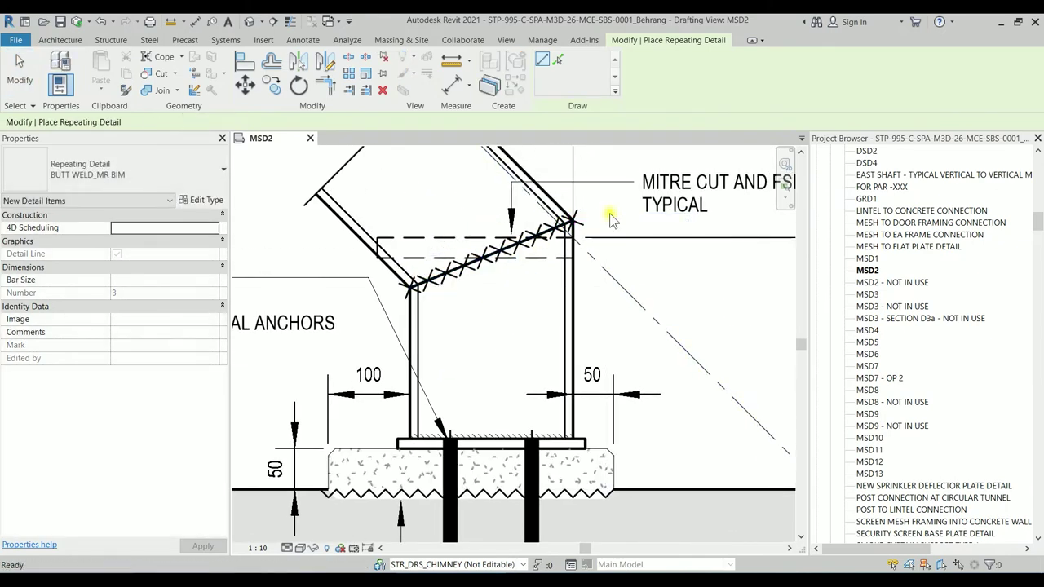
pyautogui.press('Escape')
pyautogui.press('Escape')
# Remove the trial weld row below the base plate.
pyautogui.scroll(-2, 623, 287)
pyautogui.moveTo(622, 287); pyautogui.dragTo(619, 278, button='middle')
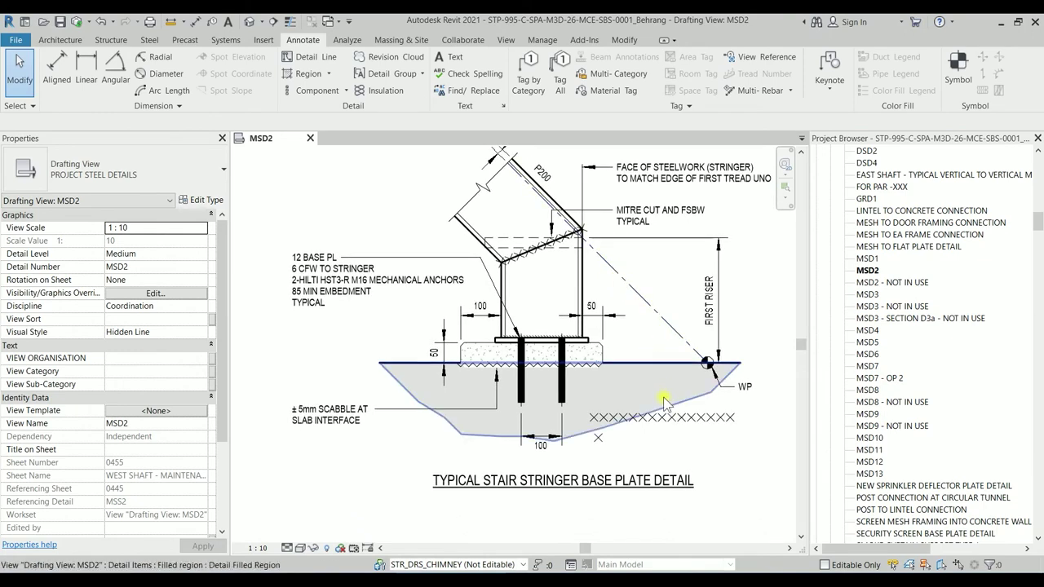
pyautogui.click(660, 428)
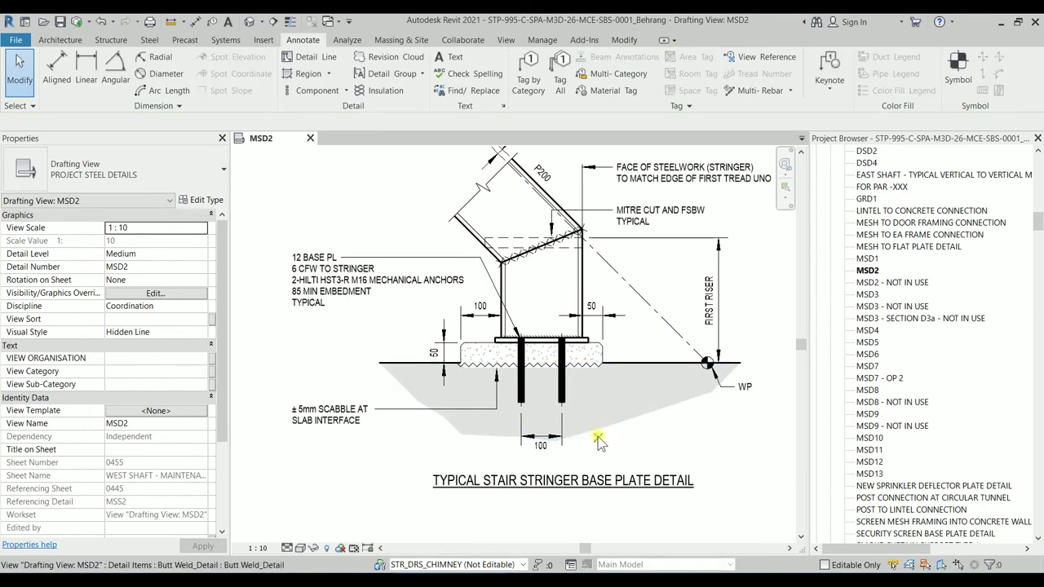
pyautogui.press('Escape')
pyautogui.scroll(2, 539, 261)
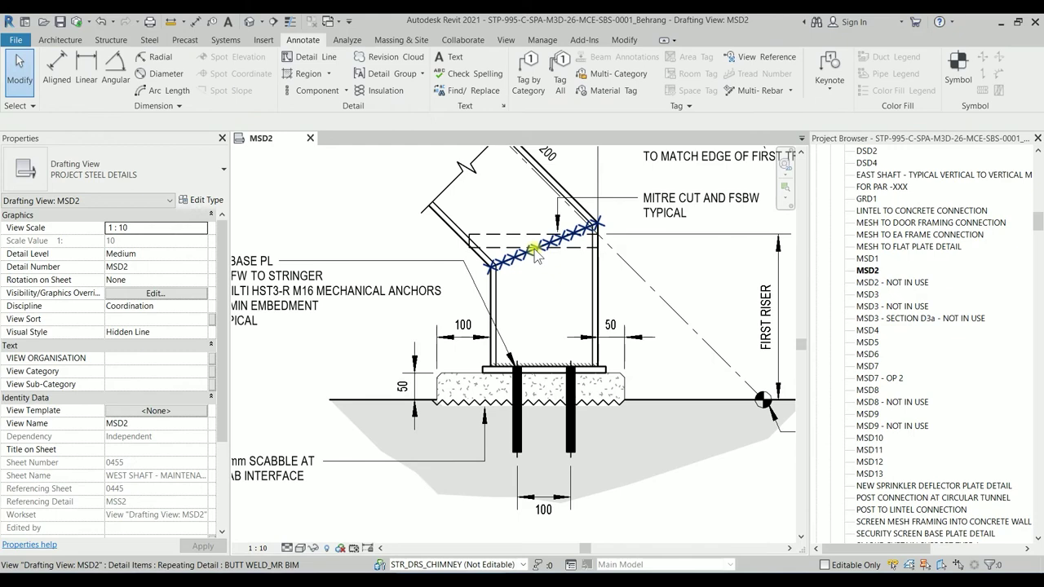
pyautogui.scroll(-2, 534, 254)
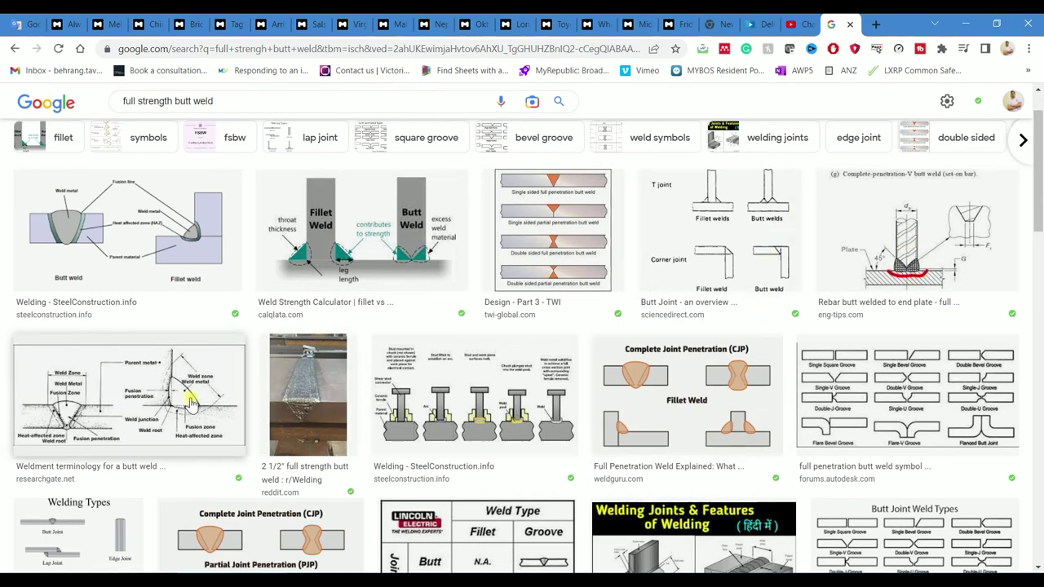
# Preview the ScienceDirect 'Butt Joint - an overview' diagram in Google Images.
pyautogui.click(739, 234)
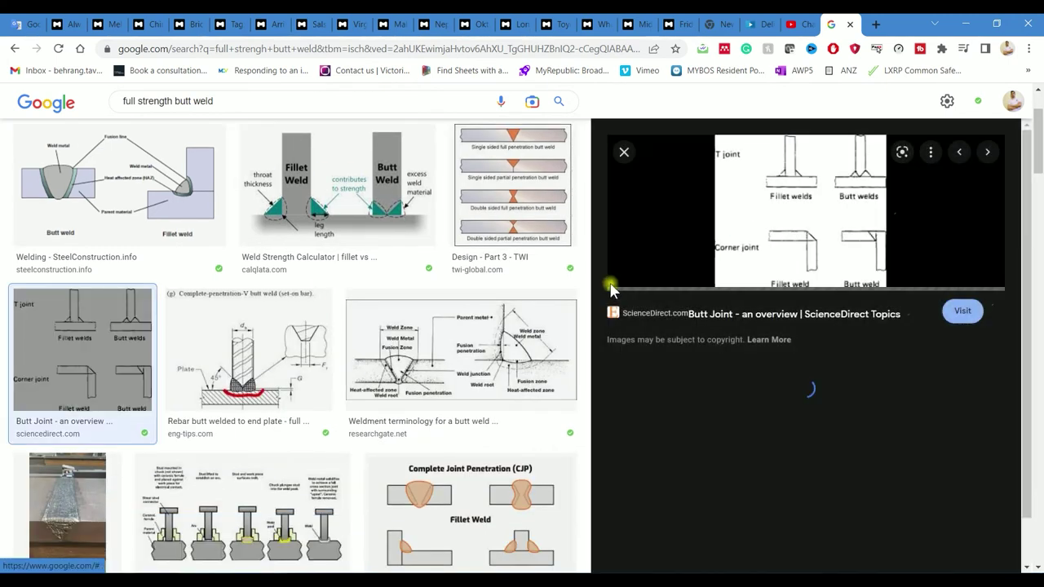